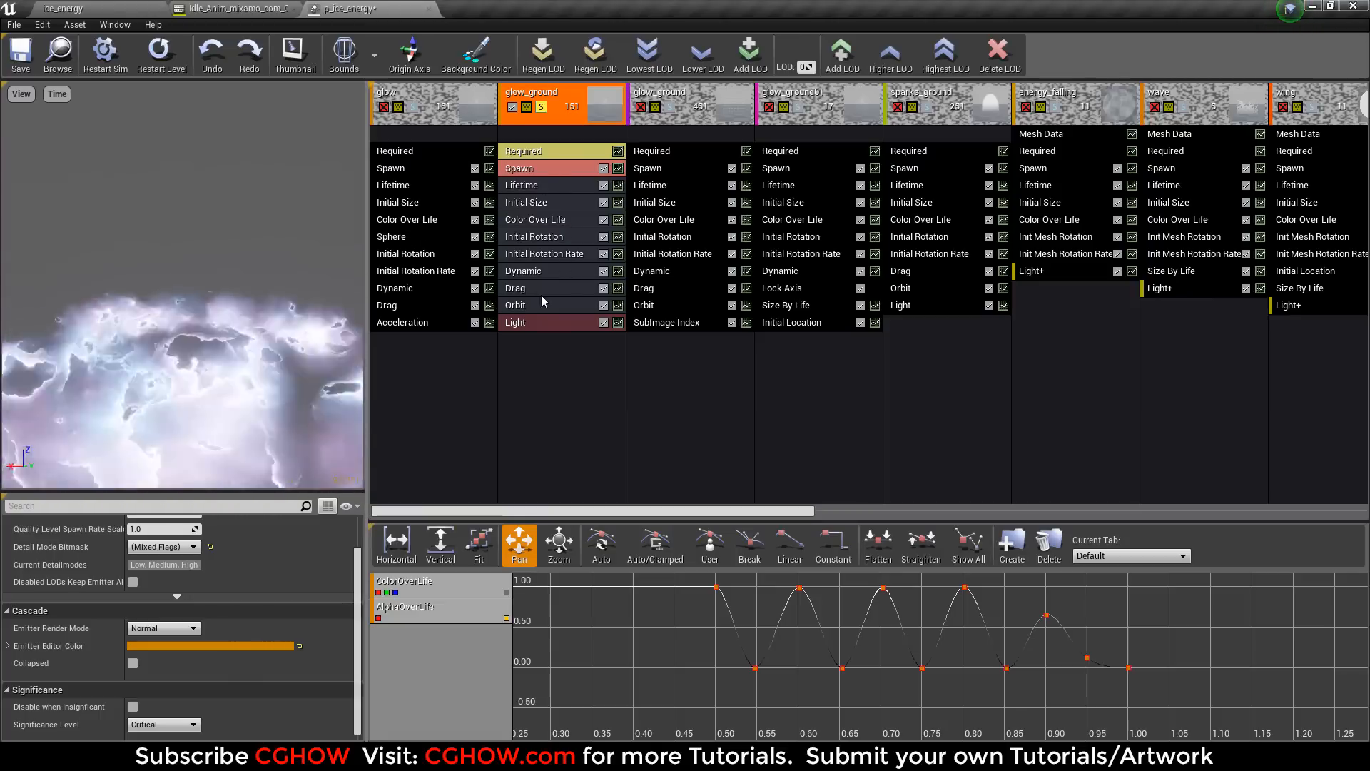
# - Preview the soloed glow_ground emitter without its Orbit module, re-enable it, and examine its Required settings, Orbit rotation and rotation rate
pyautogui.click(581, 305)
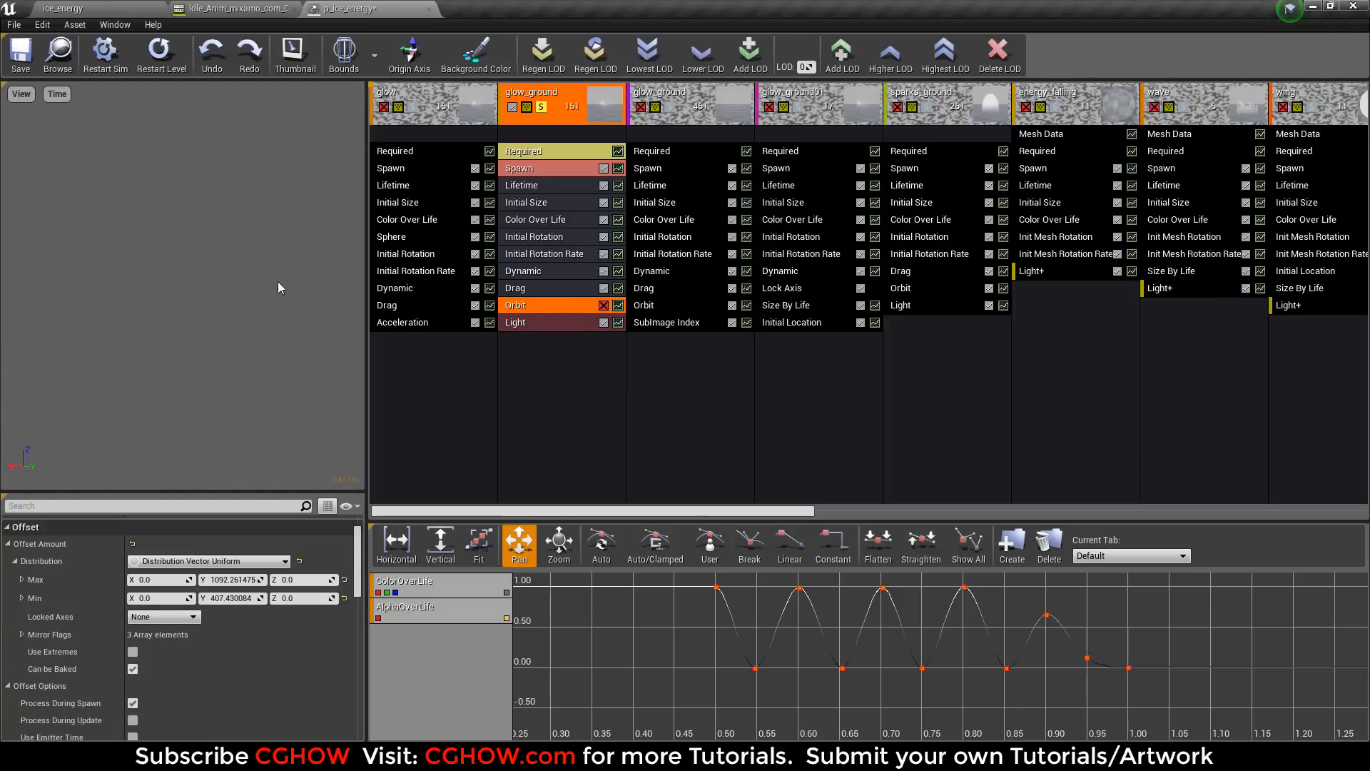
pyautogui.click(543, 152)
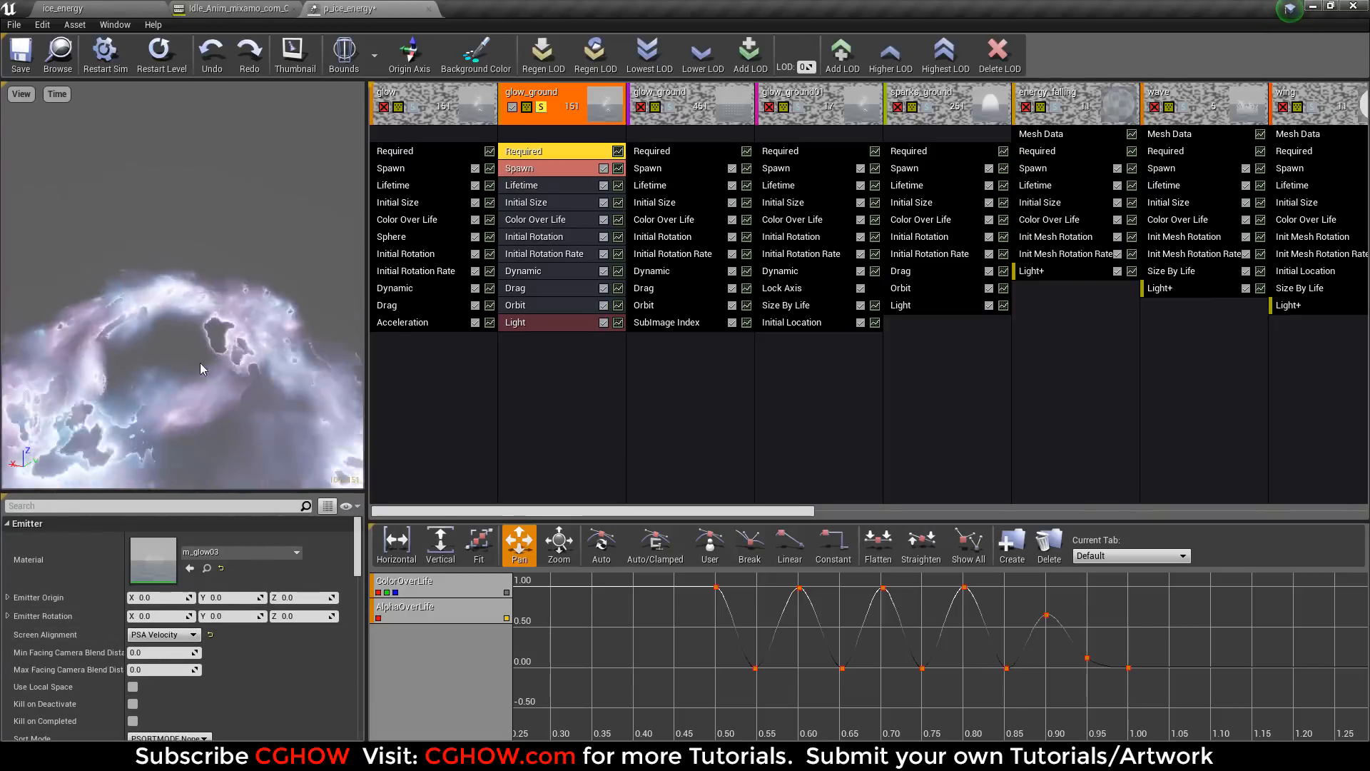
pyautogui.click(528, 306)
pyautogui.scroll(-10, 214, 642)
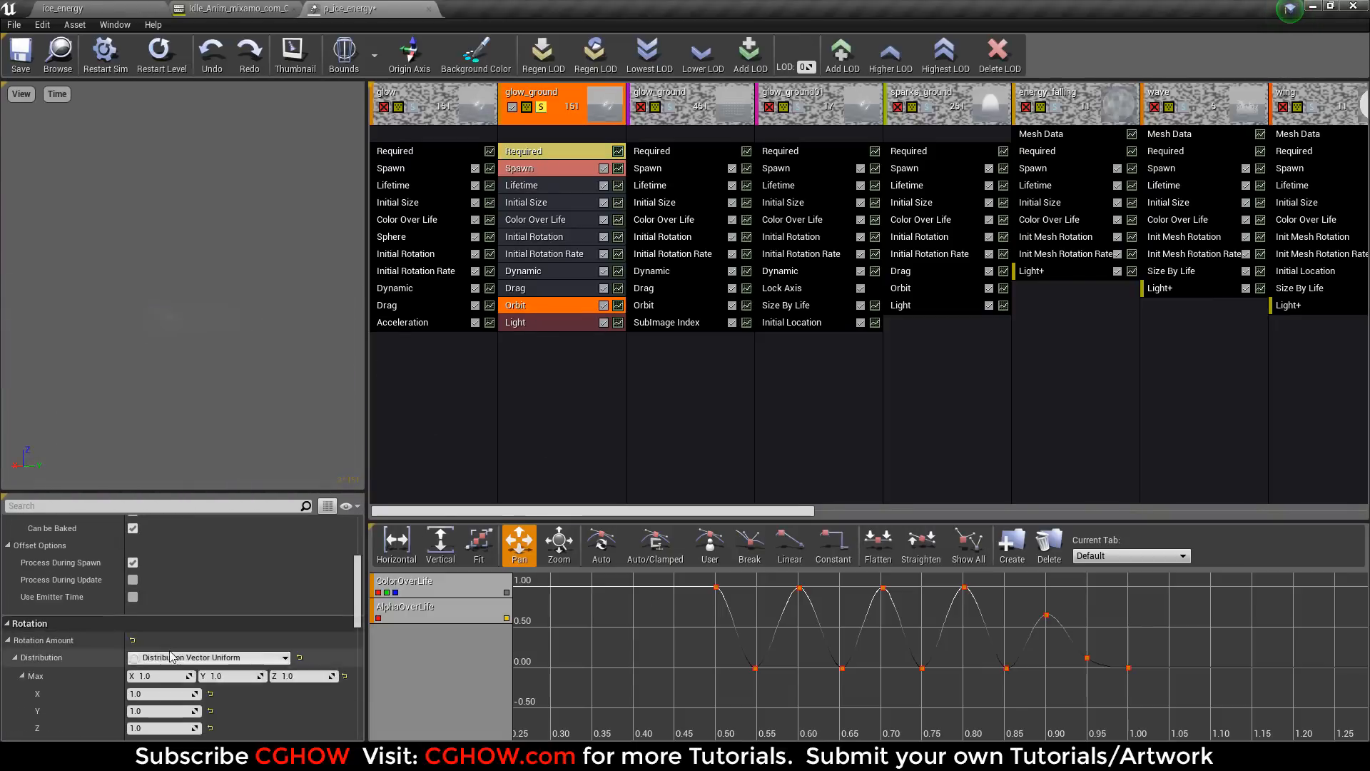
pyautogui.scroll(-5, 265, 654)
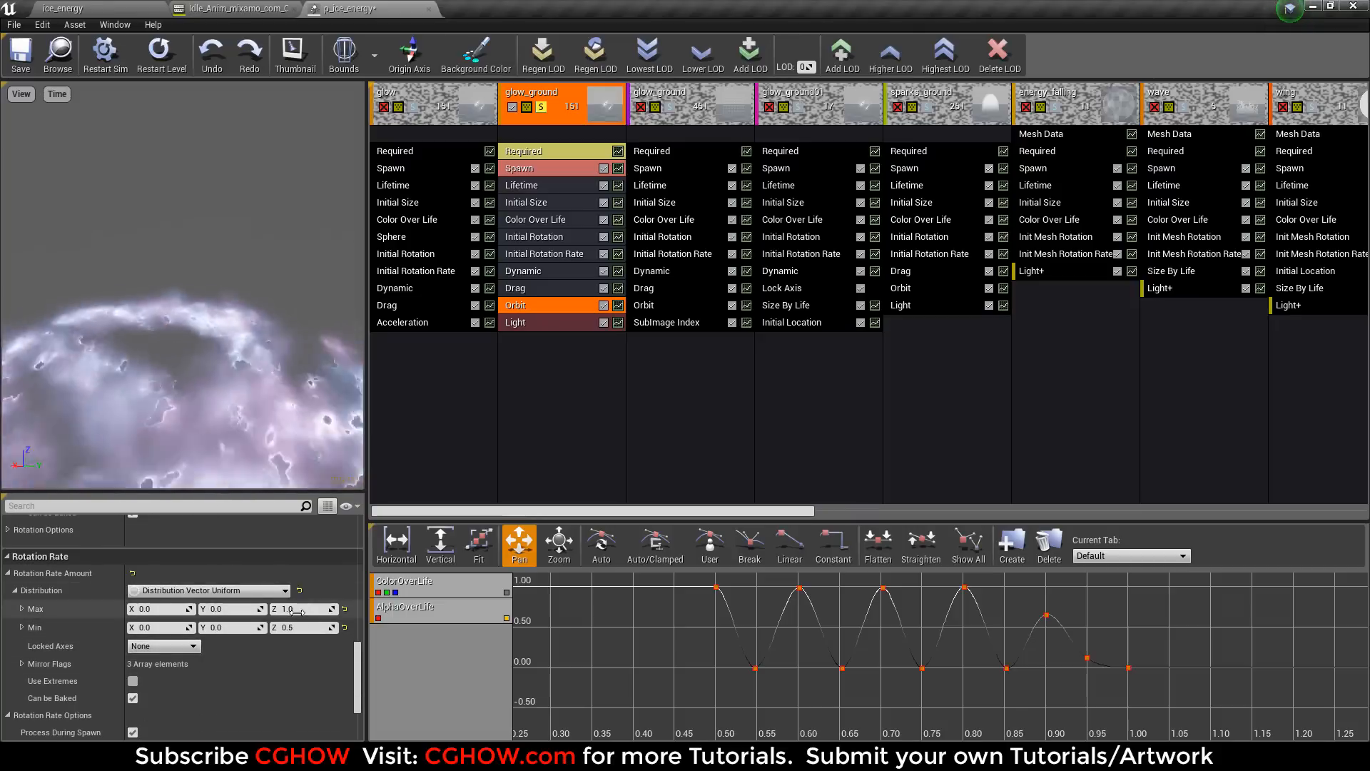
# - Examine the Light, Dynamic, Drag, Initial Rotation Rate and Initial Size settings of the soloed glow_ground emitter
pyautogui.click(507, 323)
pyautogui.click(550, 273)
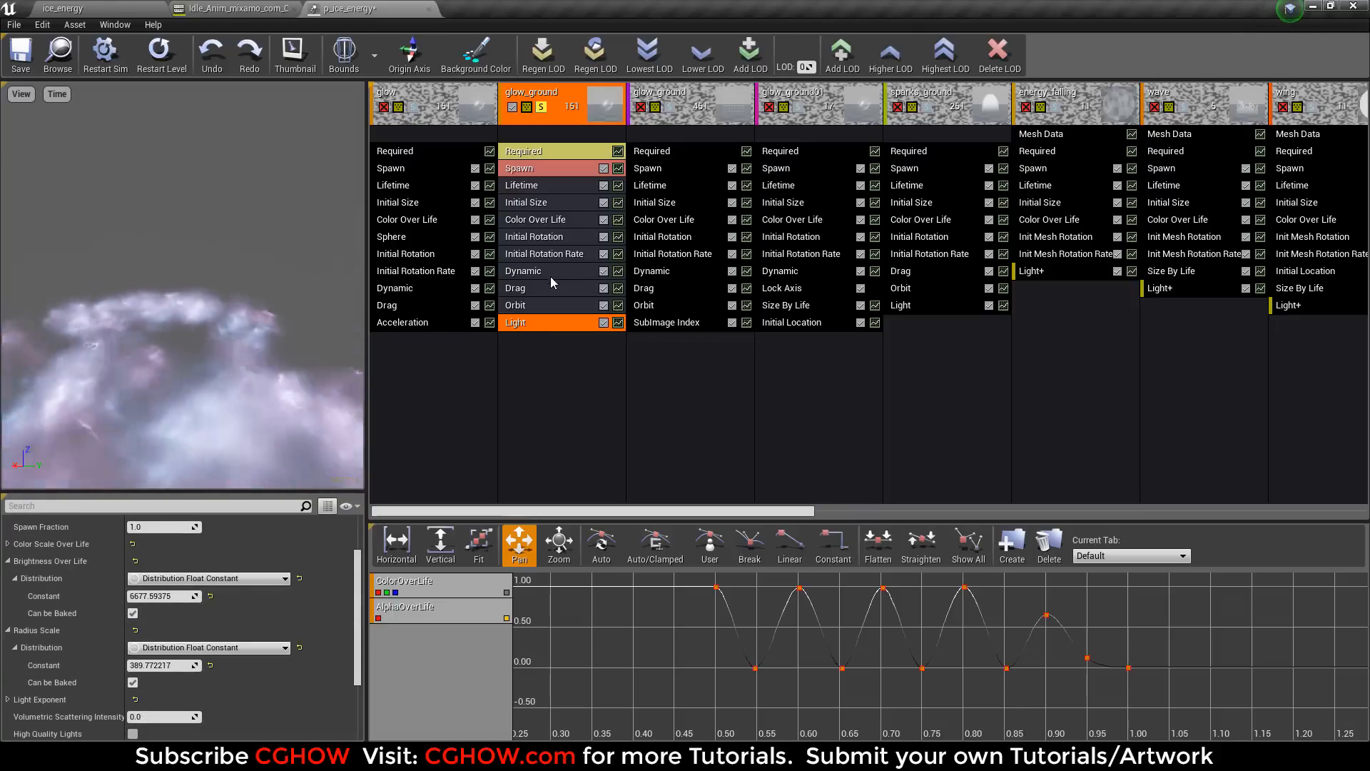
pyautogui.click(541, 287)
pyautogui.click(562, 254)
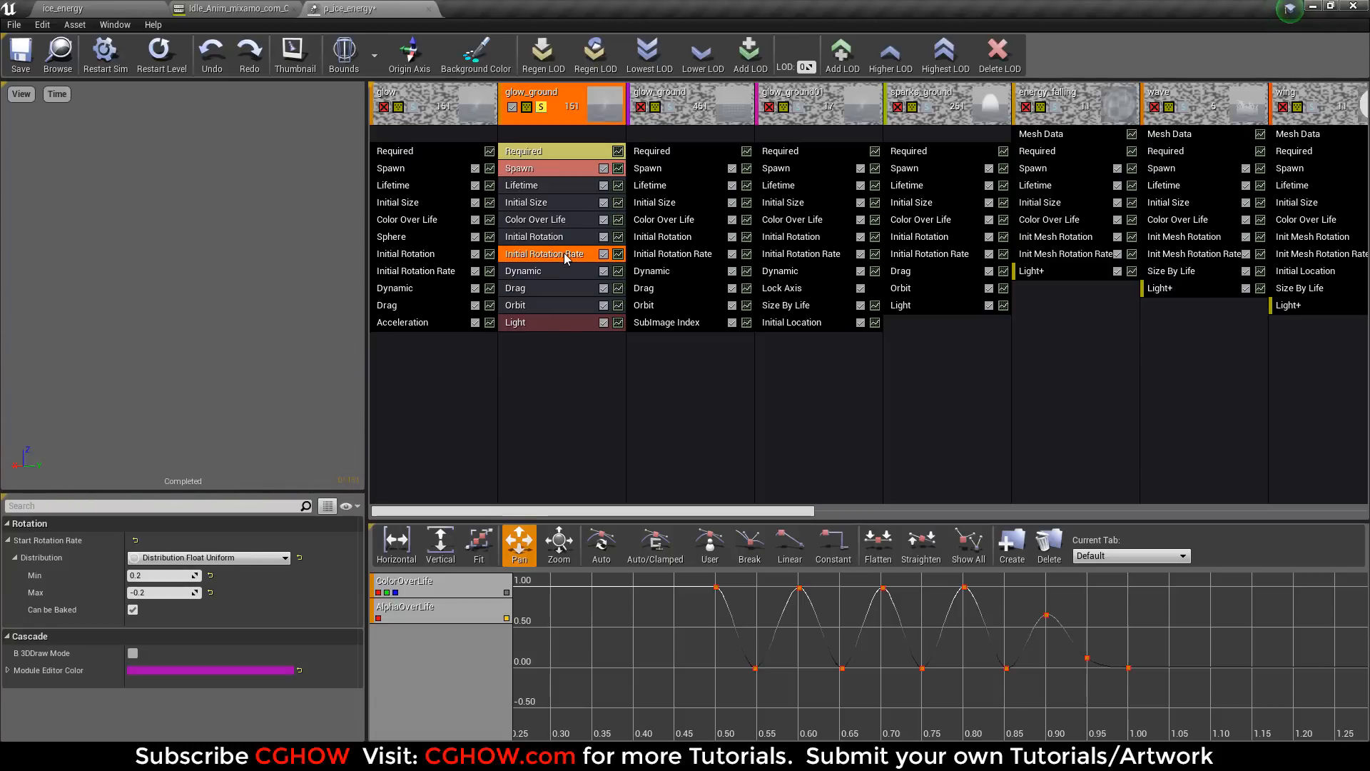
pyautogui.click(531, 204)
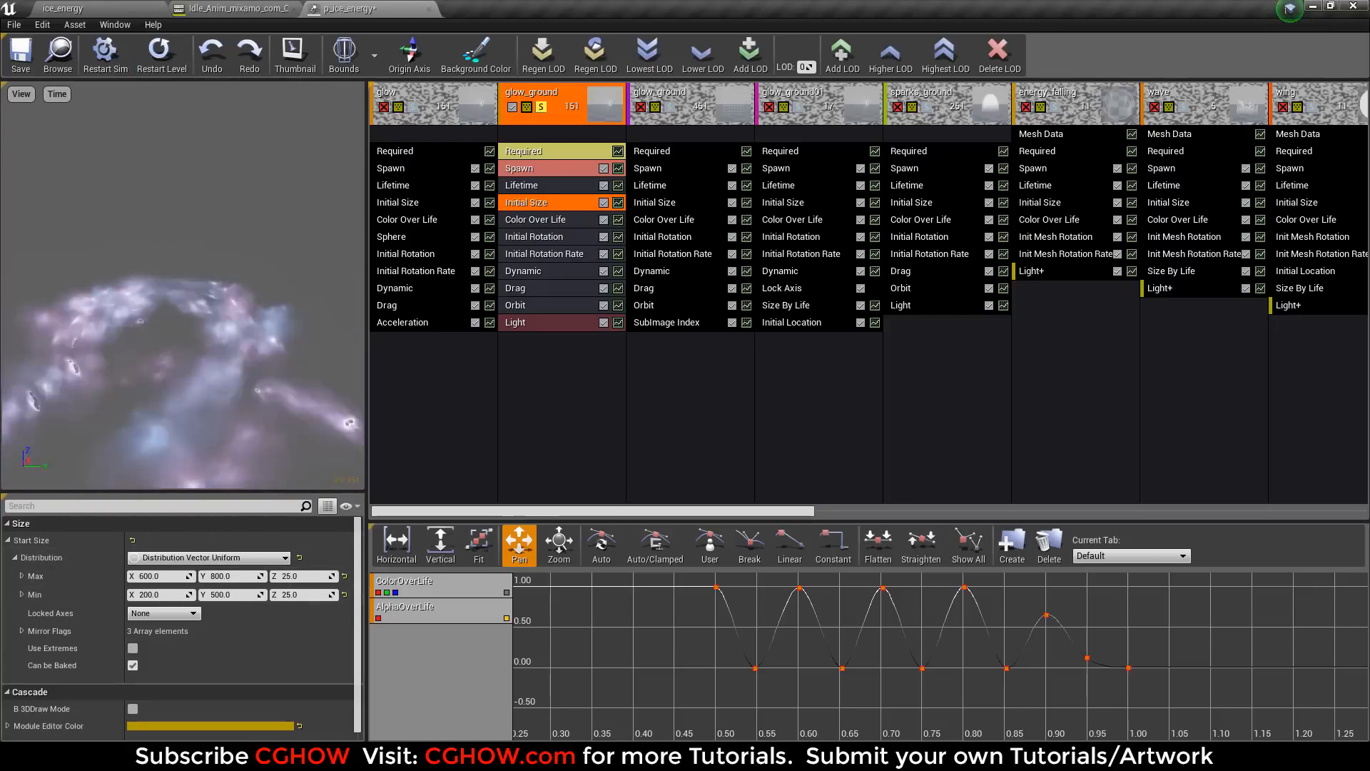
# - Switch the solo preview to the purple glow_ground emitter and open its smoke_subUV_8X8_lit material
pyautogui.click(542, 108)
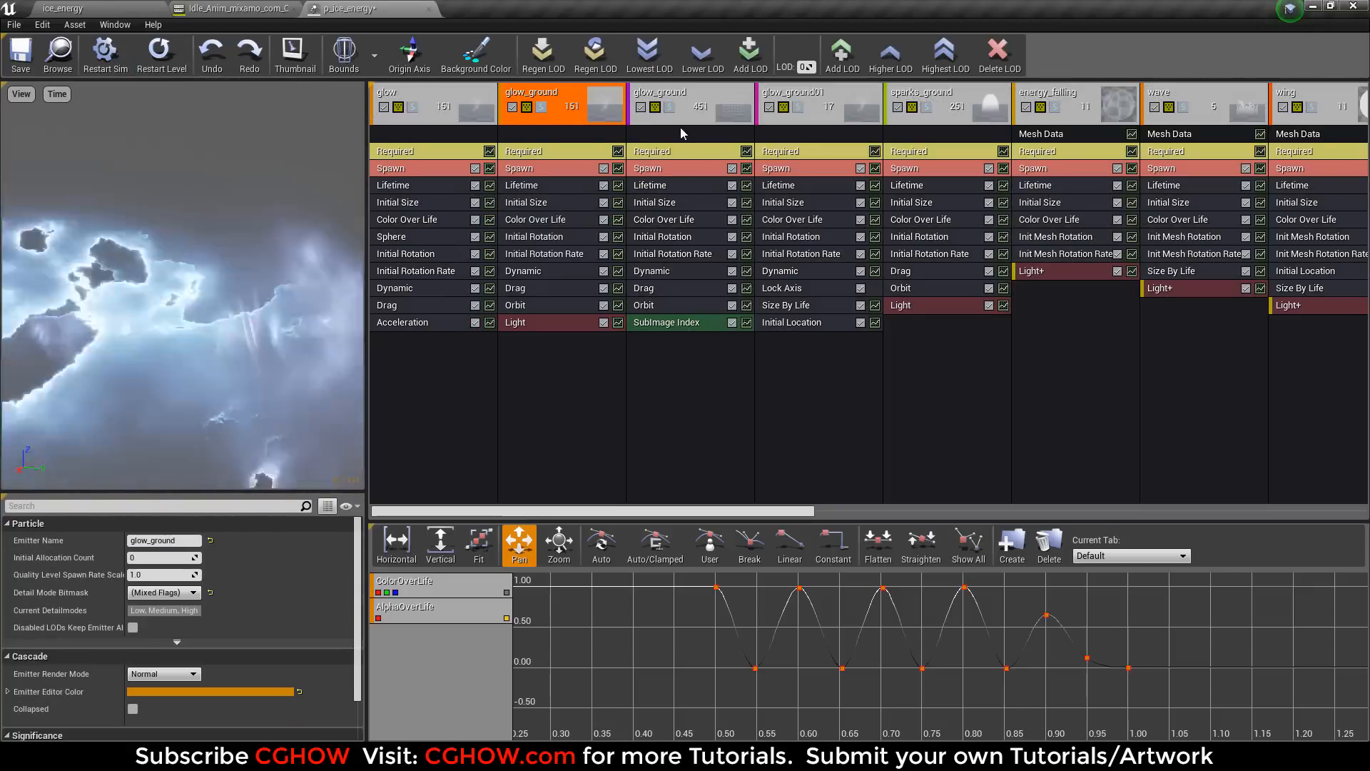
pyautogui.click(670, 107)
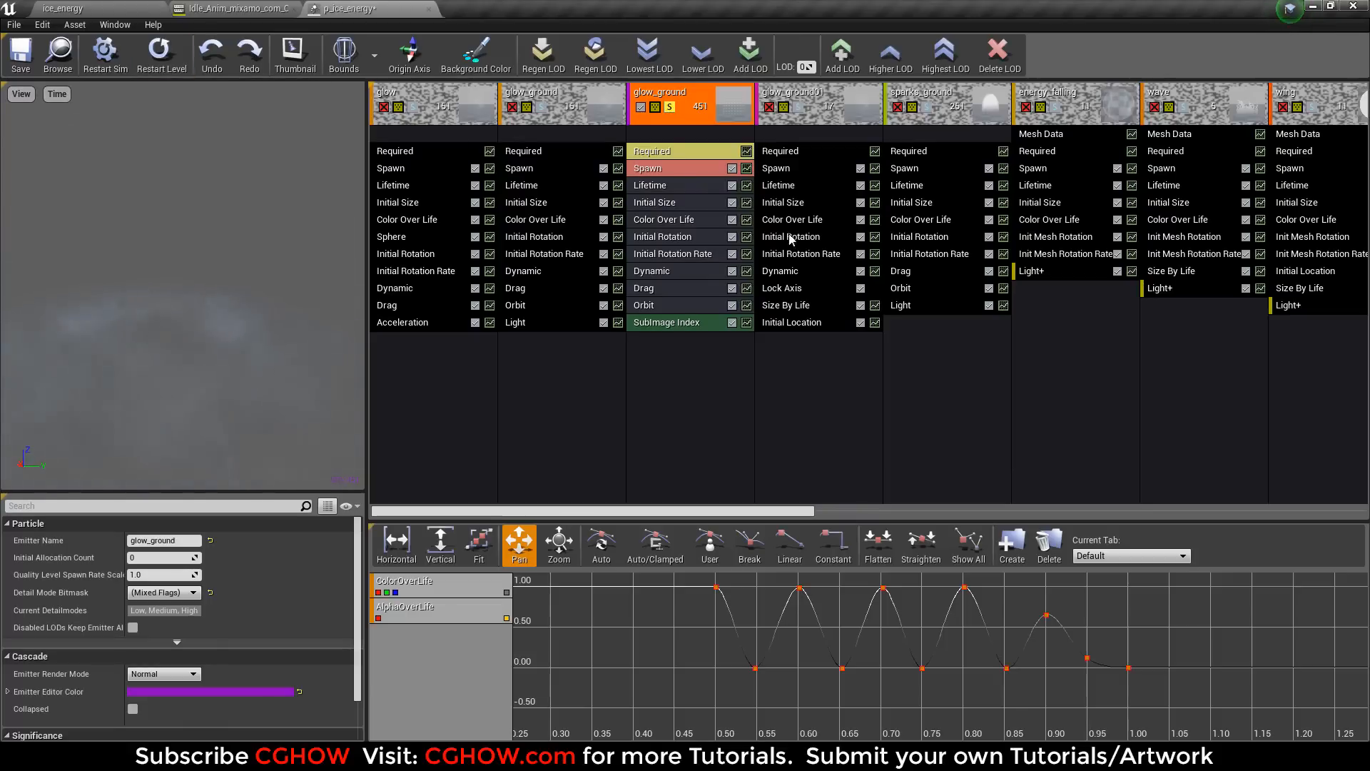
pyautogui.click(701, 153)
pyautogui.doubleClick(156, 561)
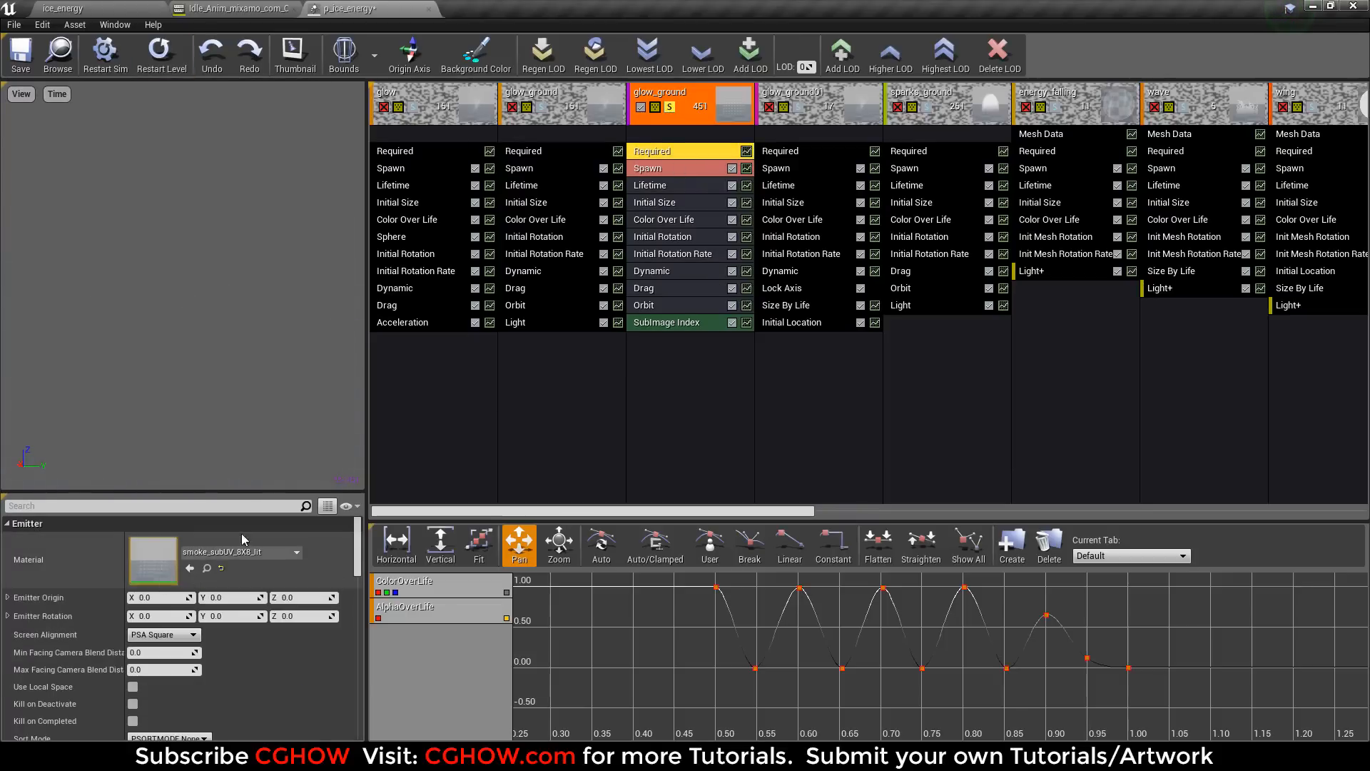
# - Examine the texture samples in the smoke_subUV_8X8_lit graph and open the smoke_subUV_8X8 texture
pyautogui.moveTo(749, 320); pyautogui.dragTo(1116, 258, button='right')
pyautogui.moveTo(460, 372); pyautogui.dragTo(709, 362, button='right')
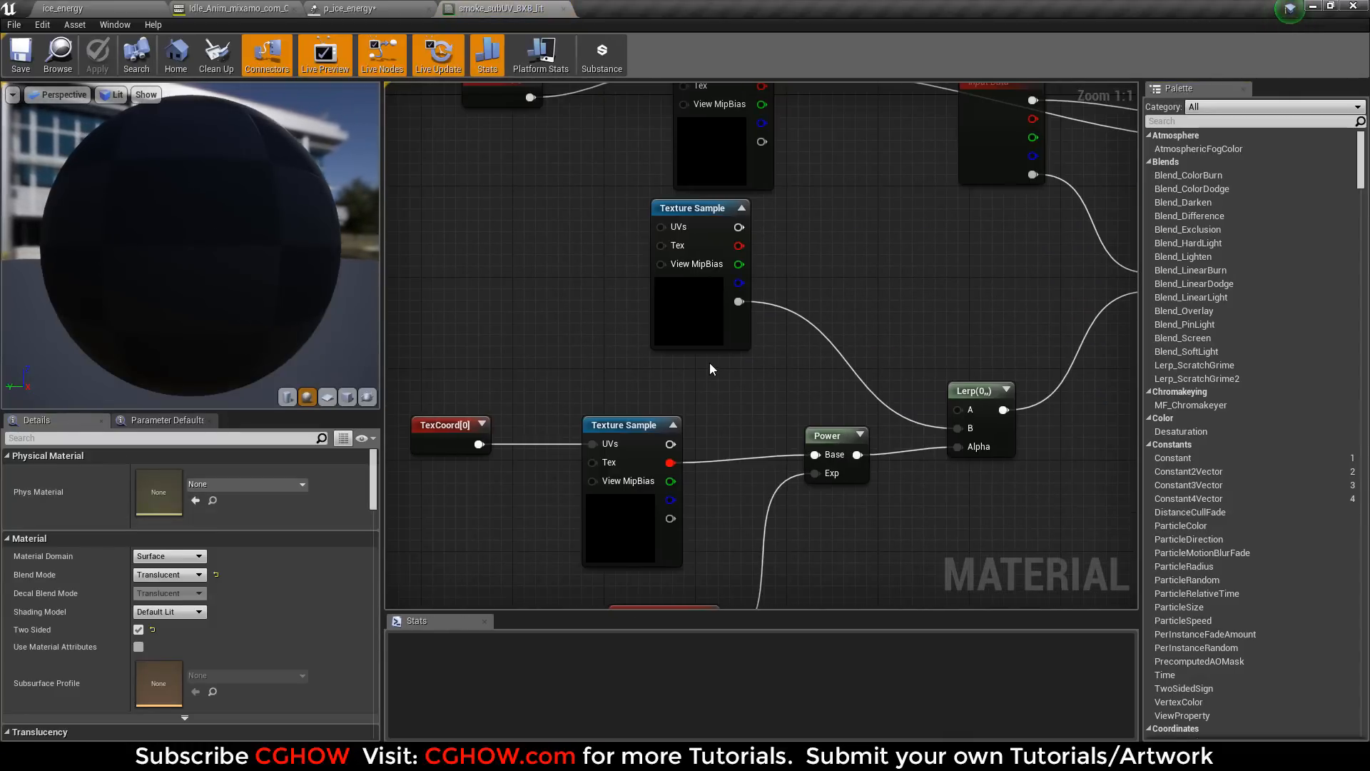
pyautogui.scroll(-1, 709, 363)
pyautogui.click(690, 315)
pyautogui.doubleClick(690, 316)
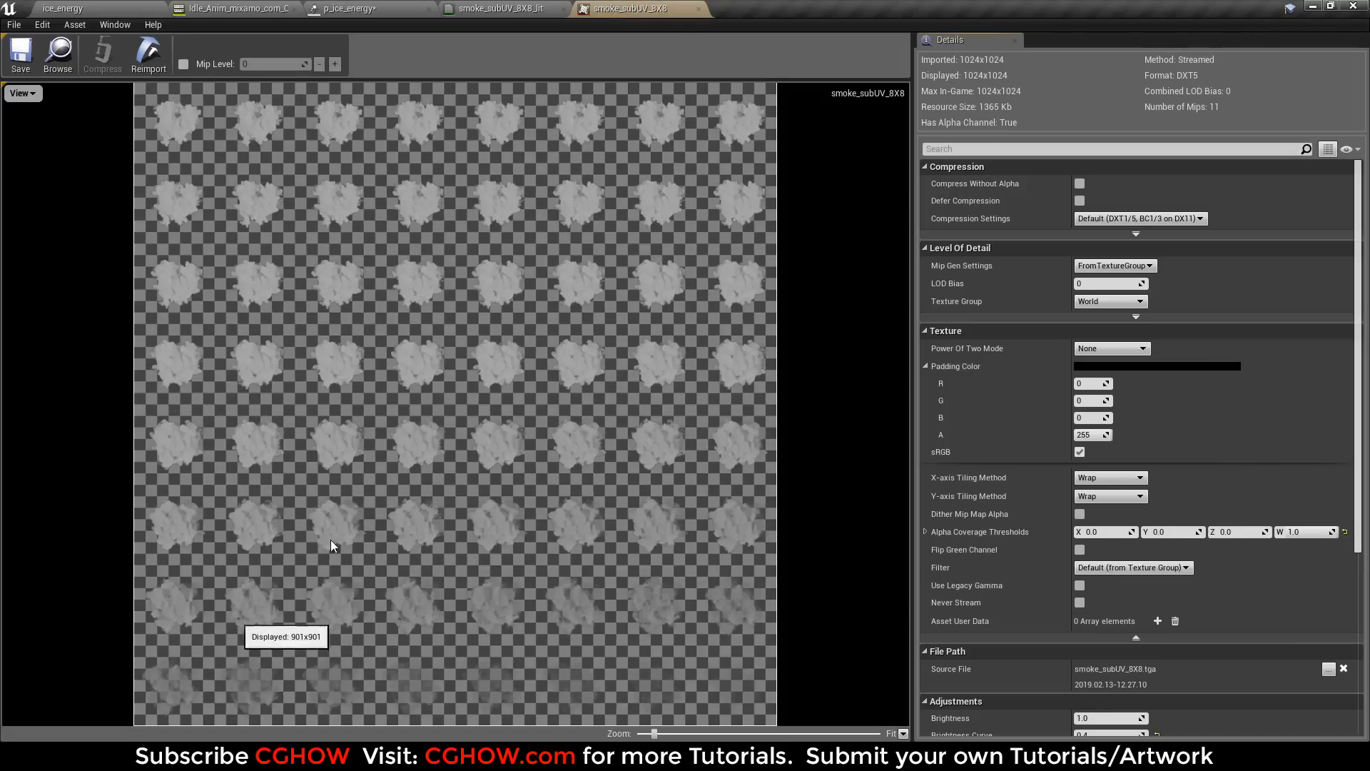
# - Close the smoke texture, follow the material graph through to its output node, and close the material
pyautogui.middleClick(649, 5)
pyautogui.moveTo(737, 294); pyautogui.dragTo(434, 313, button='right')
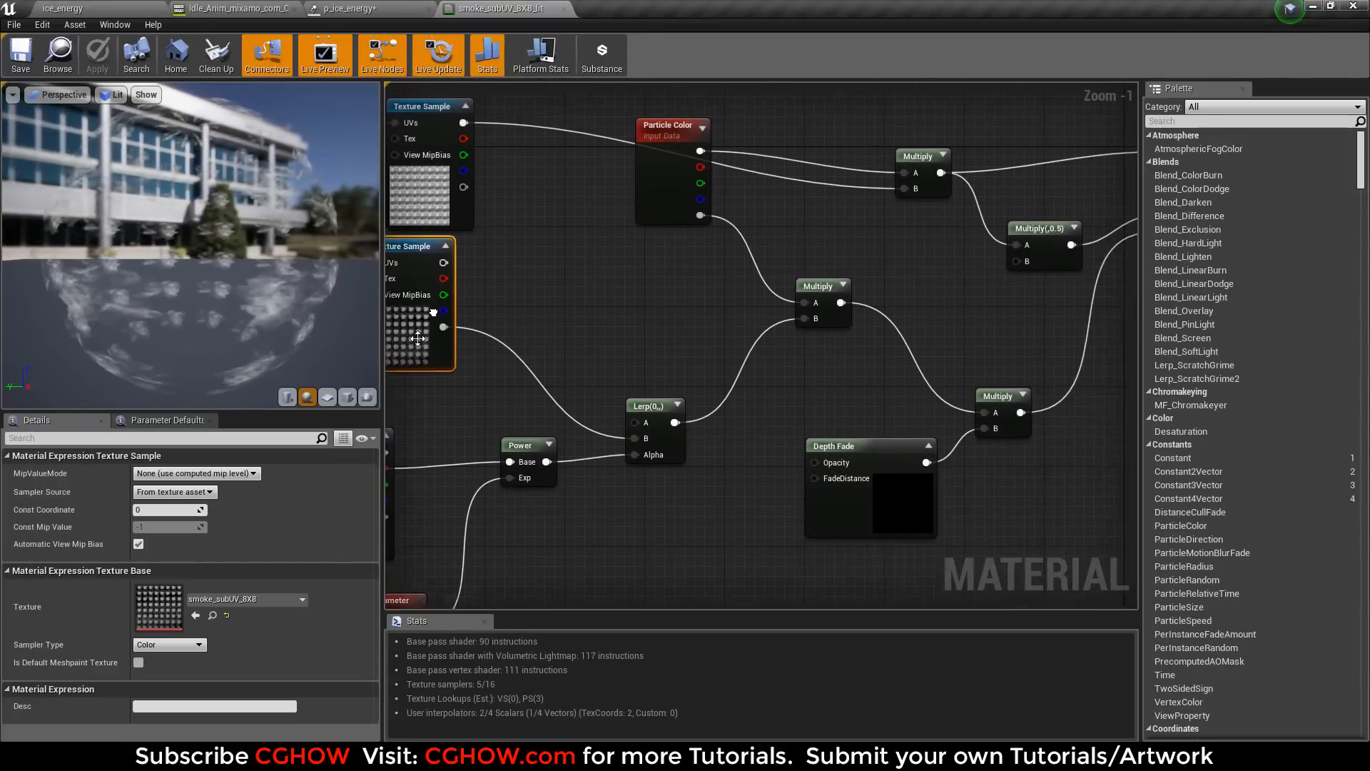
pyautogui.moveTo(726, 261); pyautogui.dragTo(534, 360, button='right')
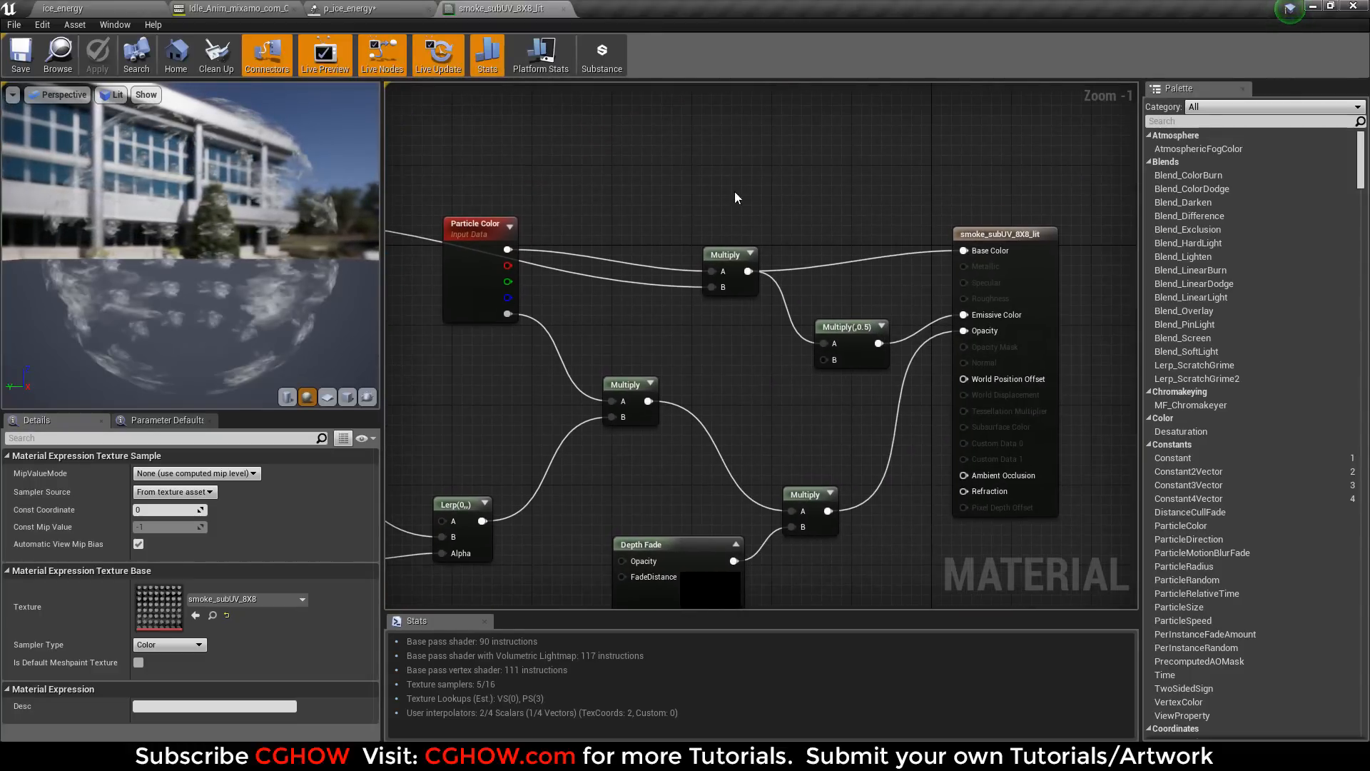
pyautogui.middleClick(545, 5)
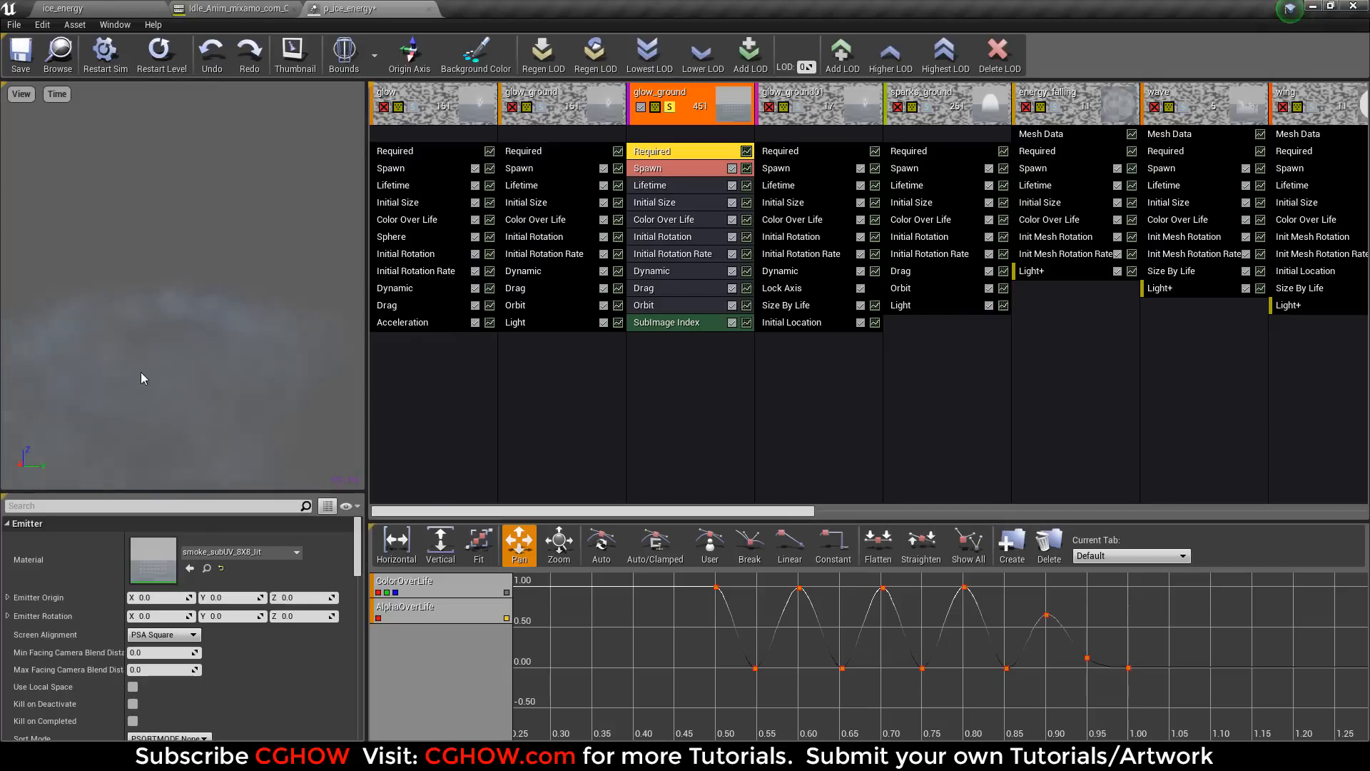
# - Examine the purple glow_ground emitter's Orbit, Dynamic, Required Sub UV and SubImage Index settings
pyautogui.click(652, 307)
pyautogui.click(655, 272)
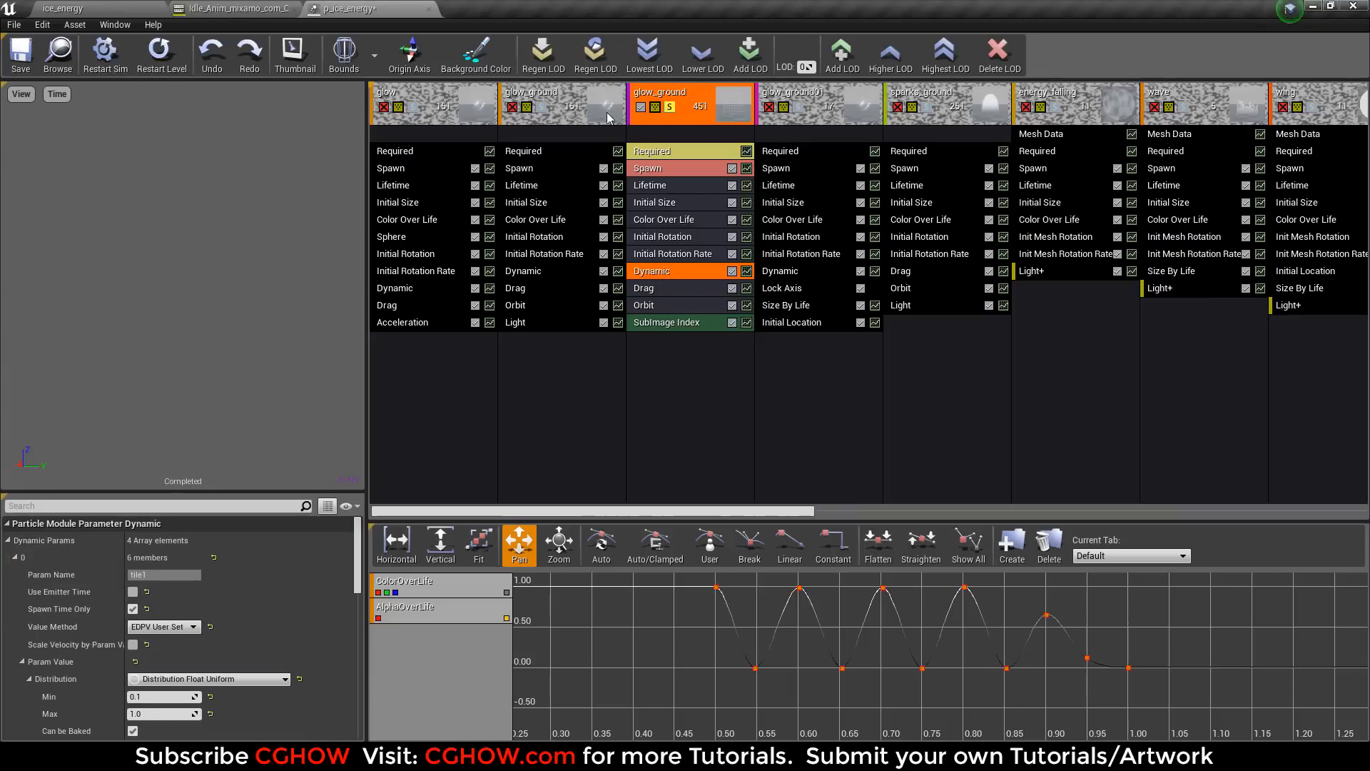
pyautogui.click(672, 153)
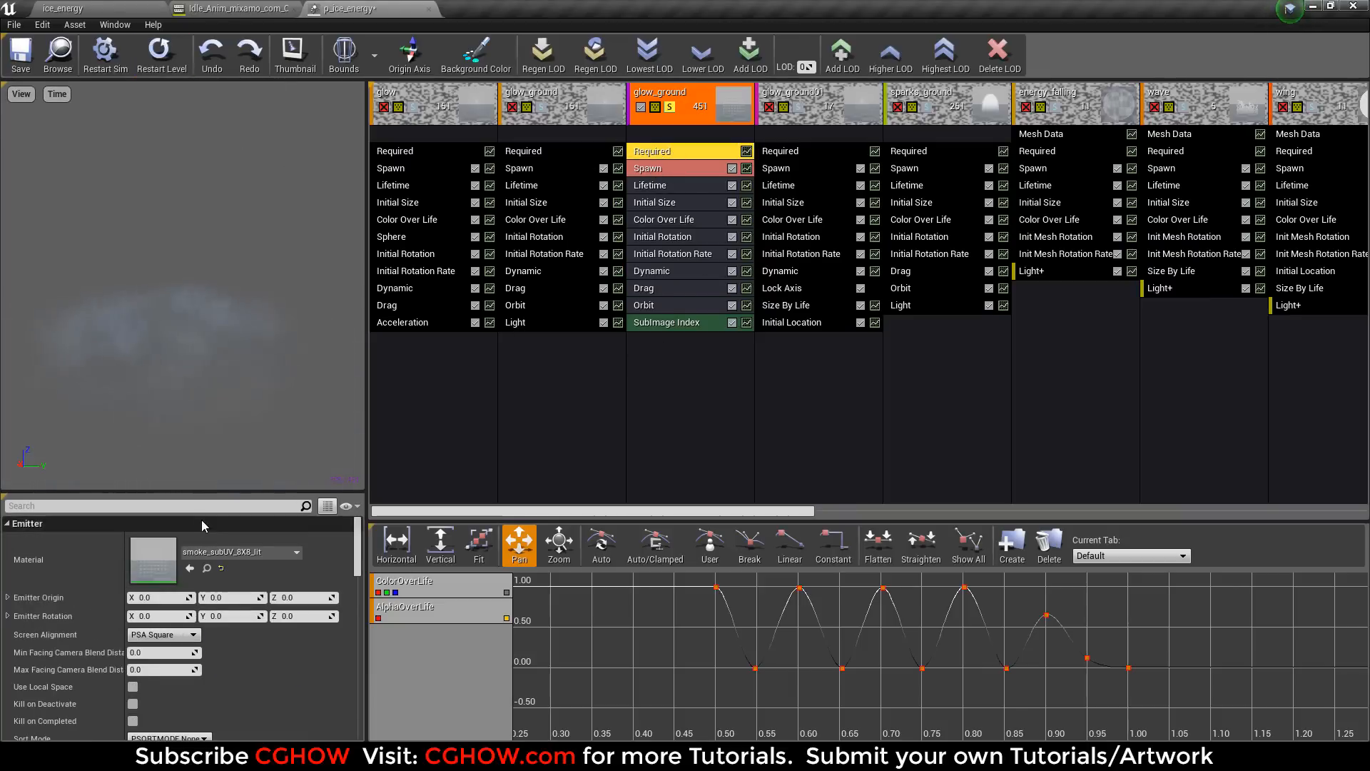
pyautogui.scroll(-10, 229, 637)
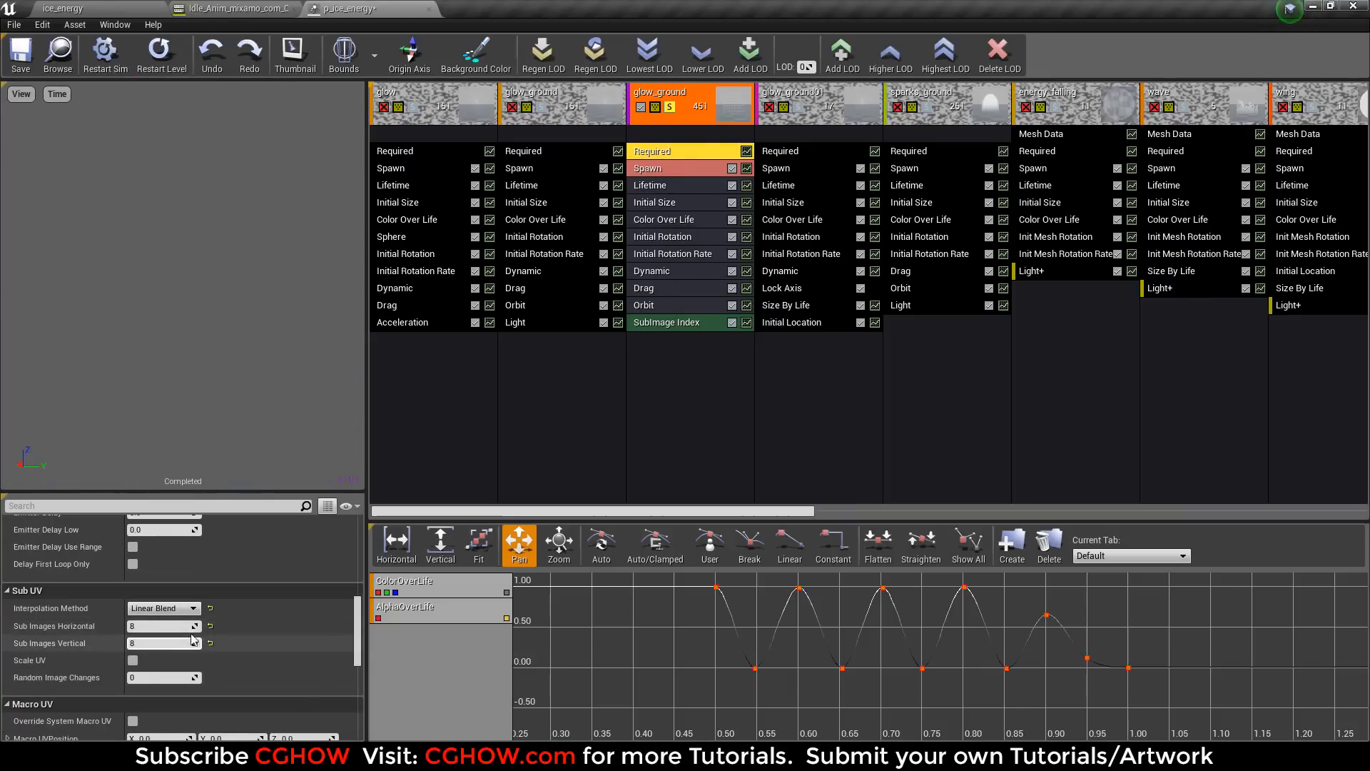
pyautogui.click(689, 323)
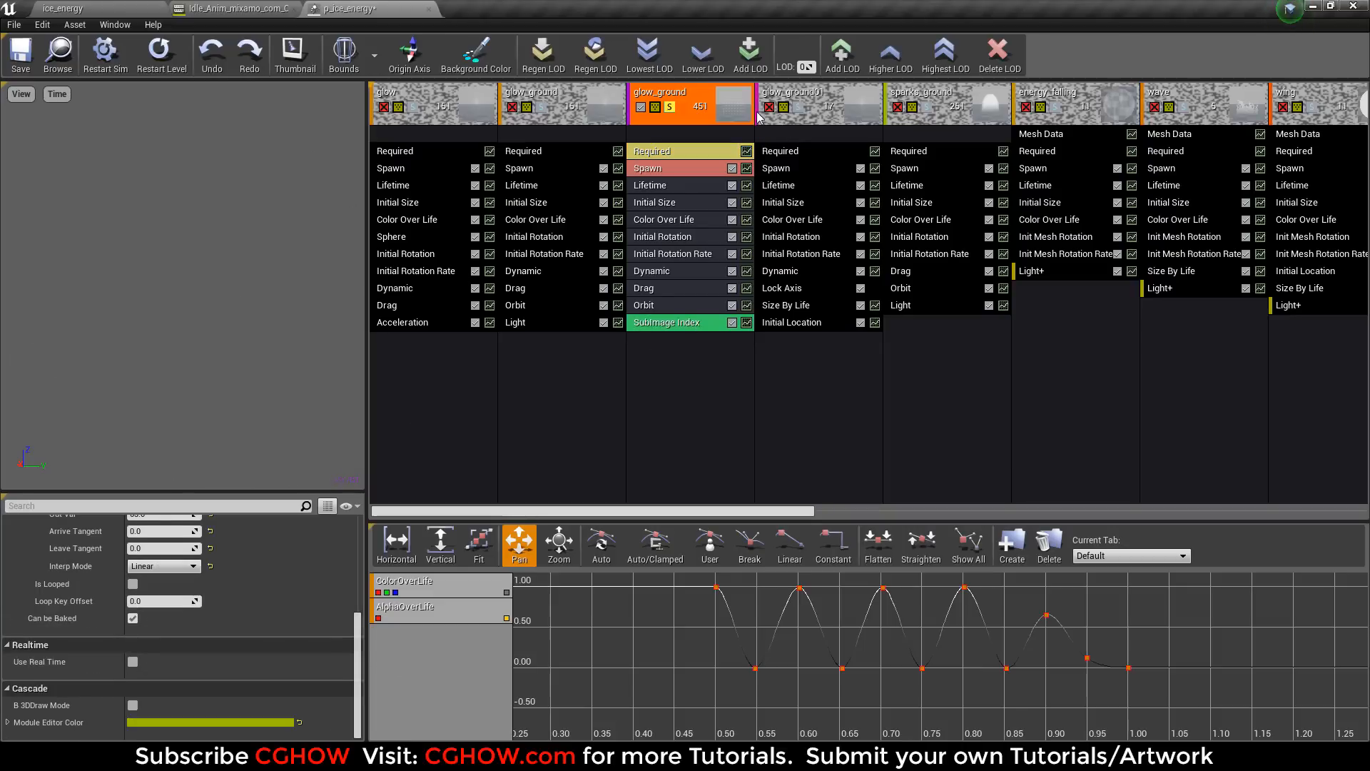
# - Switch the solo preview to the glow_ground01 emitter and examine its Lock Axis setting
pyautogui.click(670, 108)
pyautogui.click(789, 112)
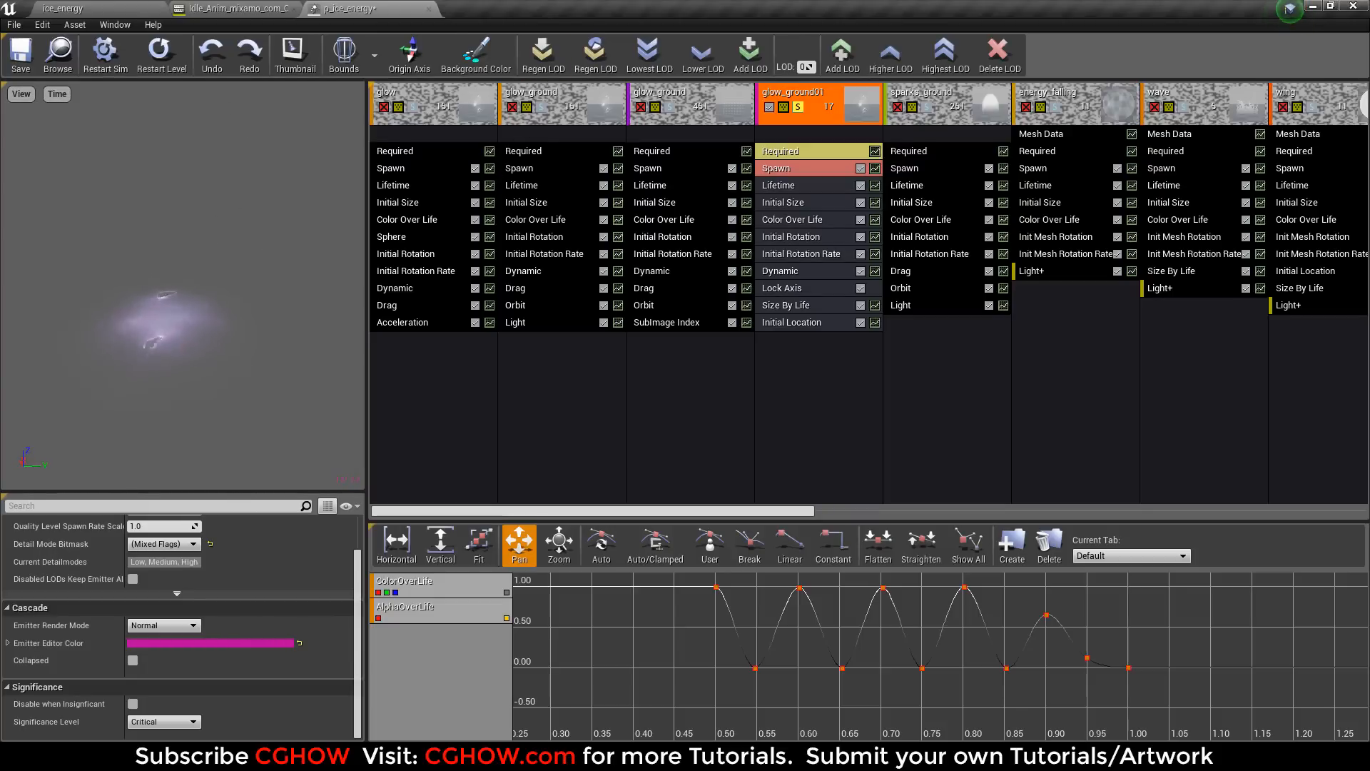
pyautogui.click(792, 288)
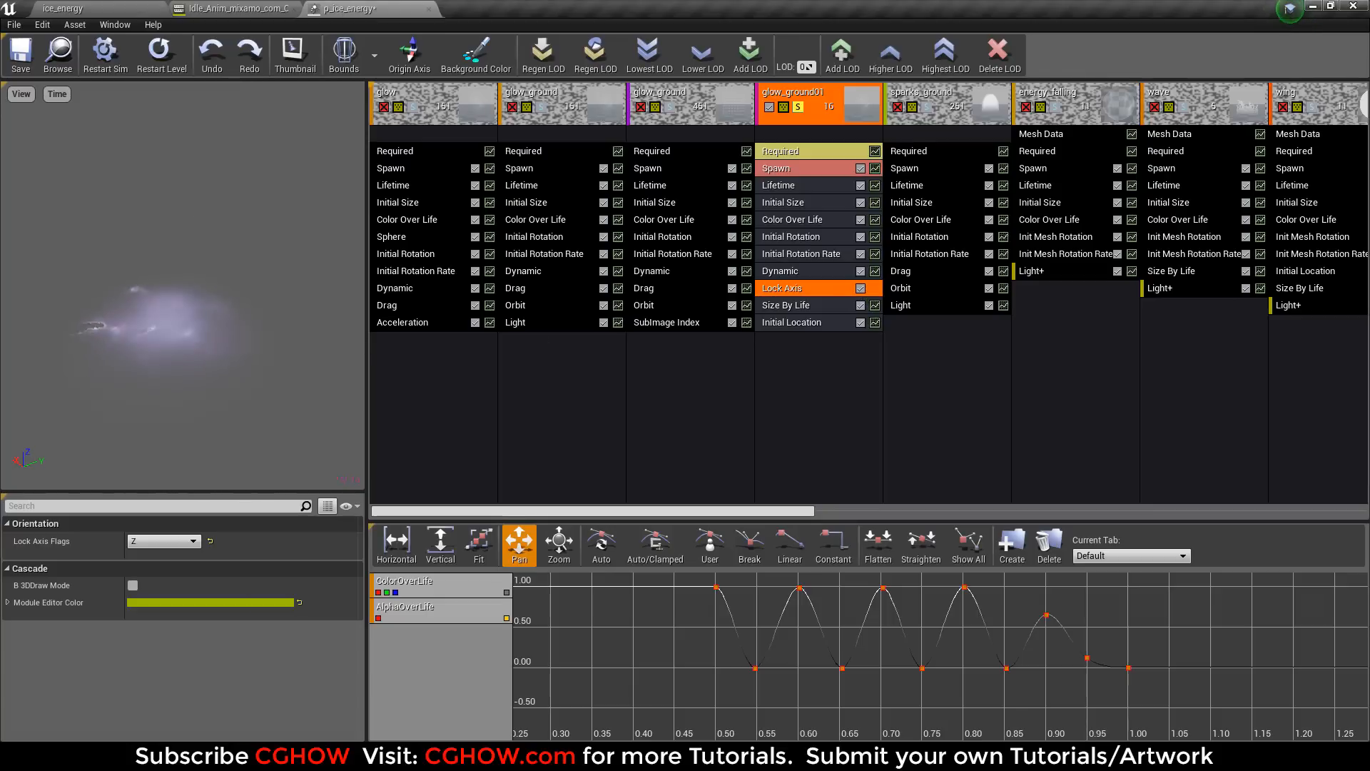
# - Replace the plotted curves with glow_ground01's Size By Life curve, fit it to the view, and restart the level preview
pyautogui.click(803, 308)
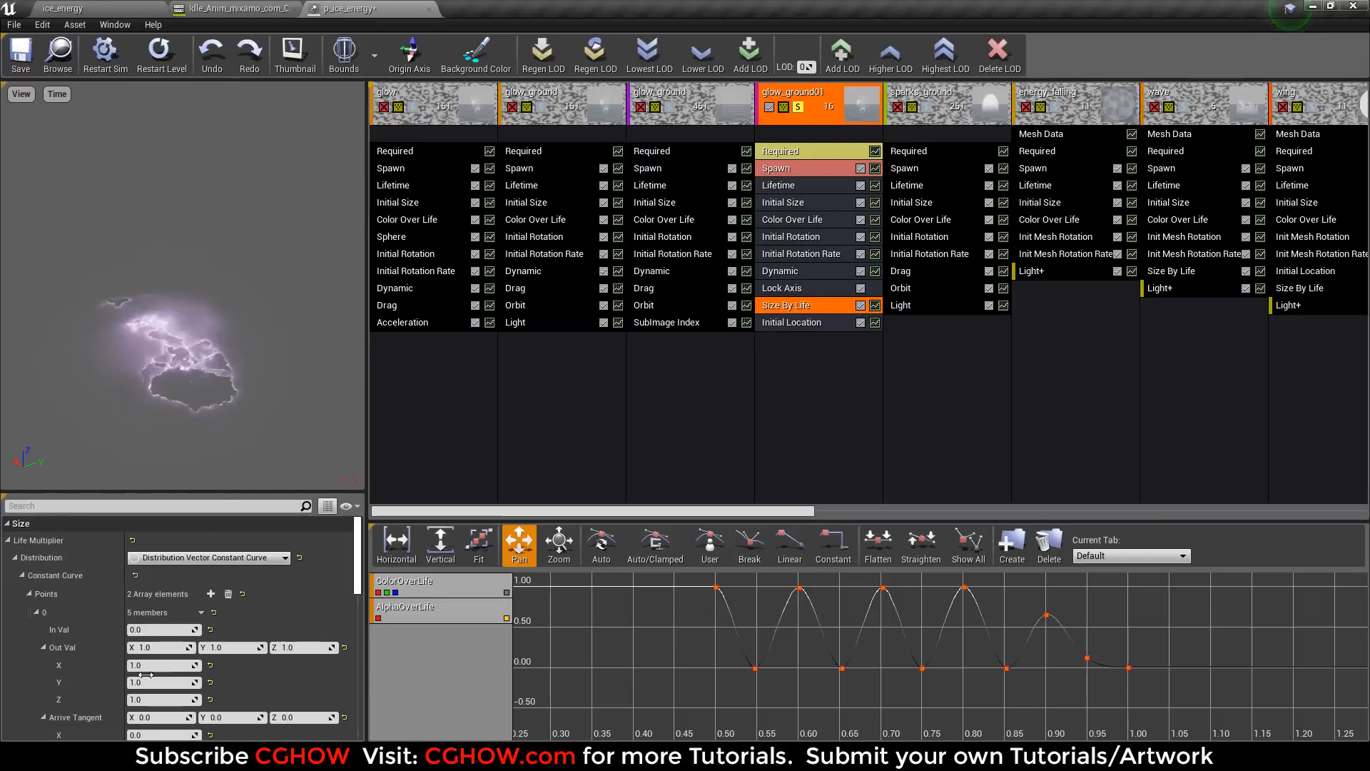
pyautogui.rightClick(388, 607)
pyautogui.click(430, 619)
pyautogui.click(720, 412)
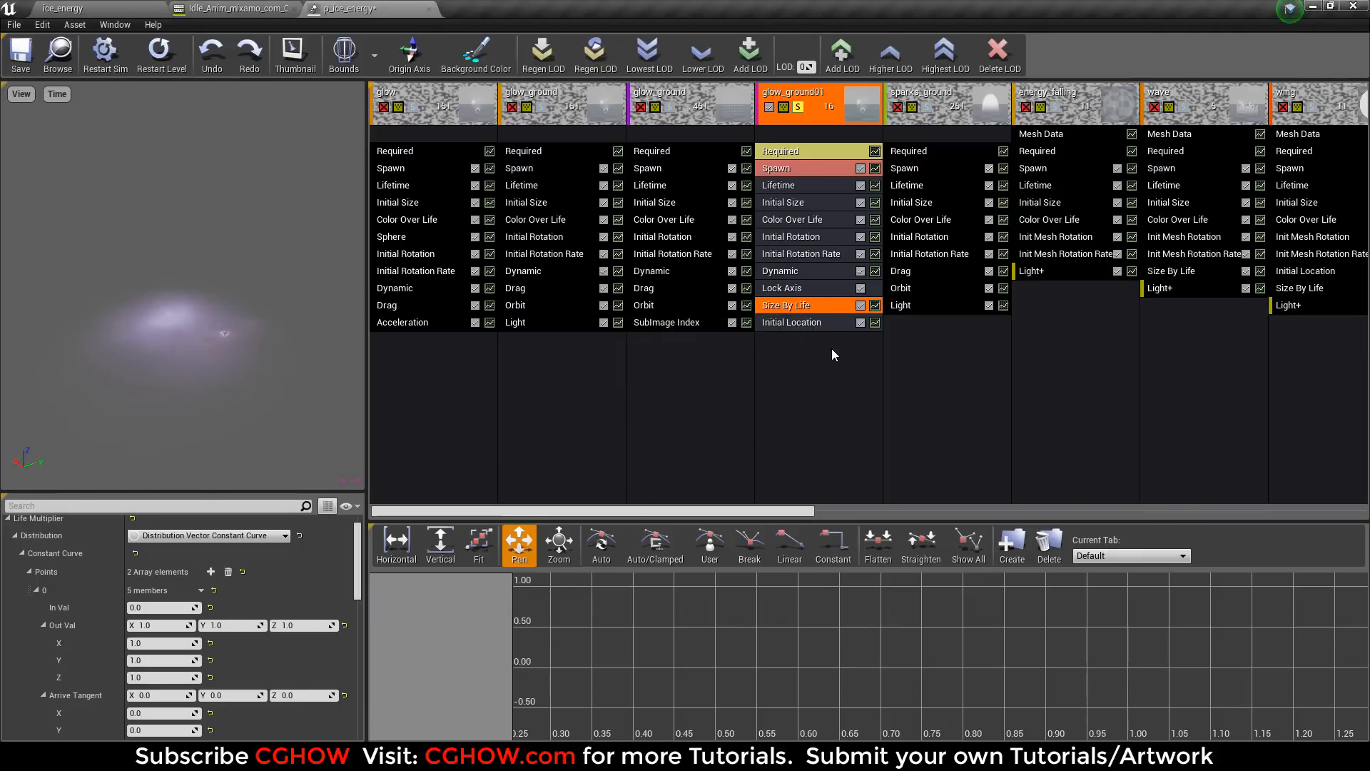
pyautogui.click(480, 548)
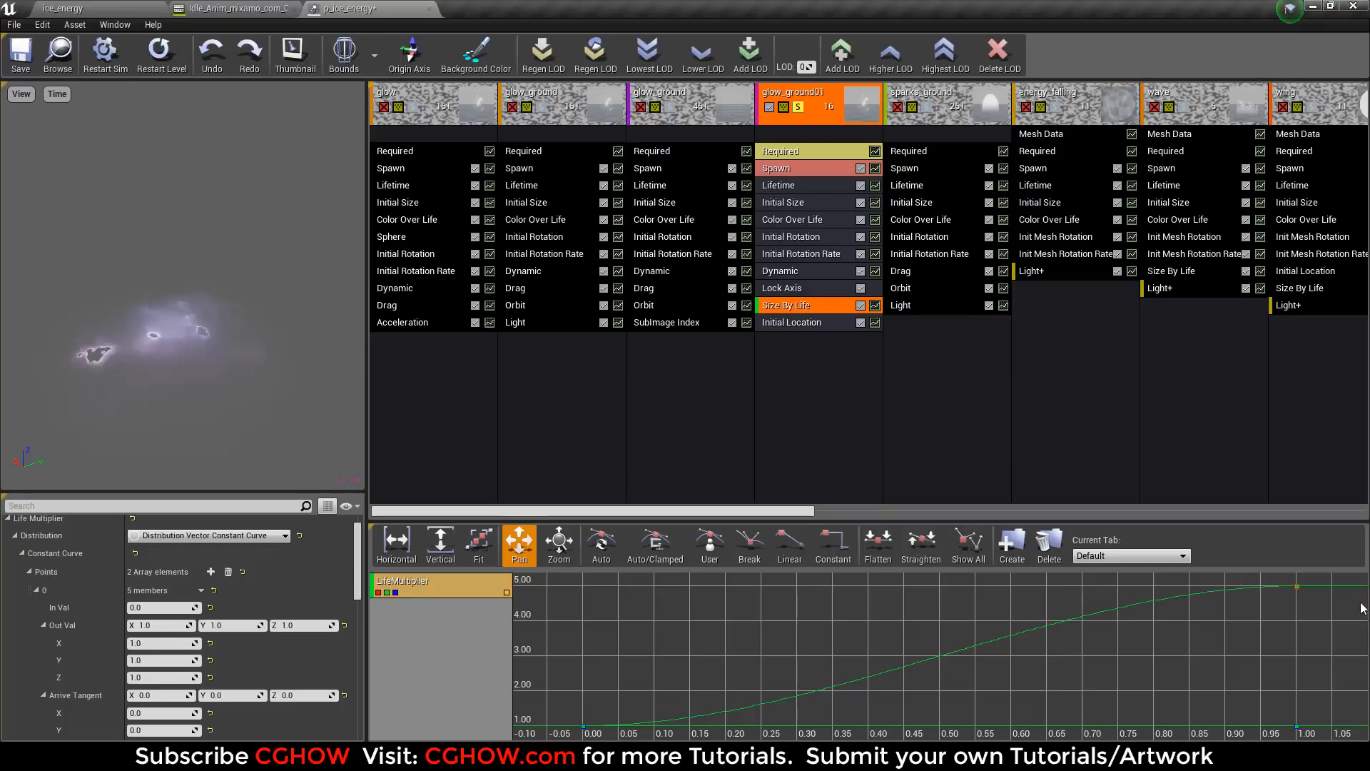
pyautogui.click(160, 53)
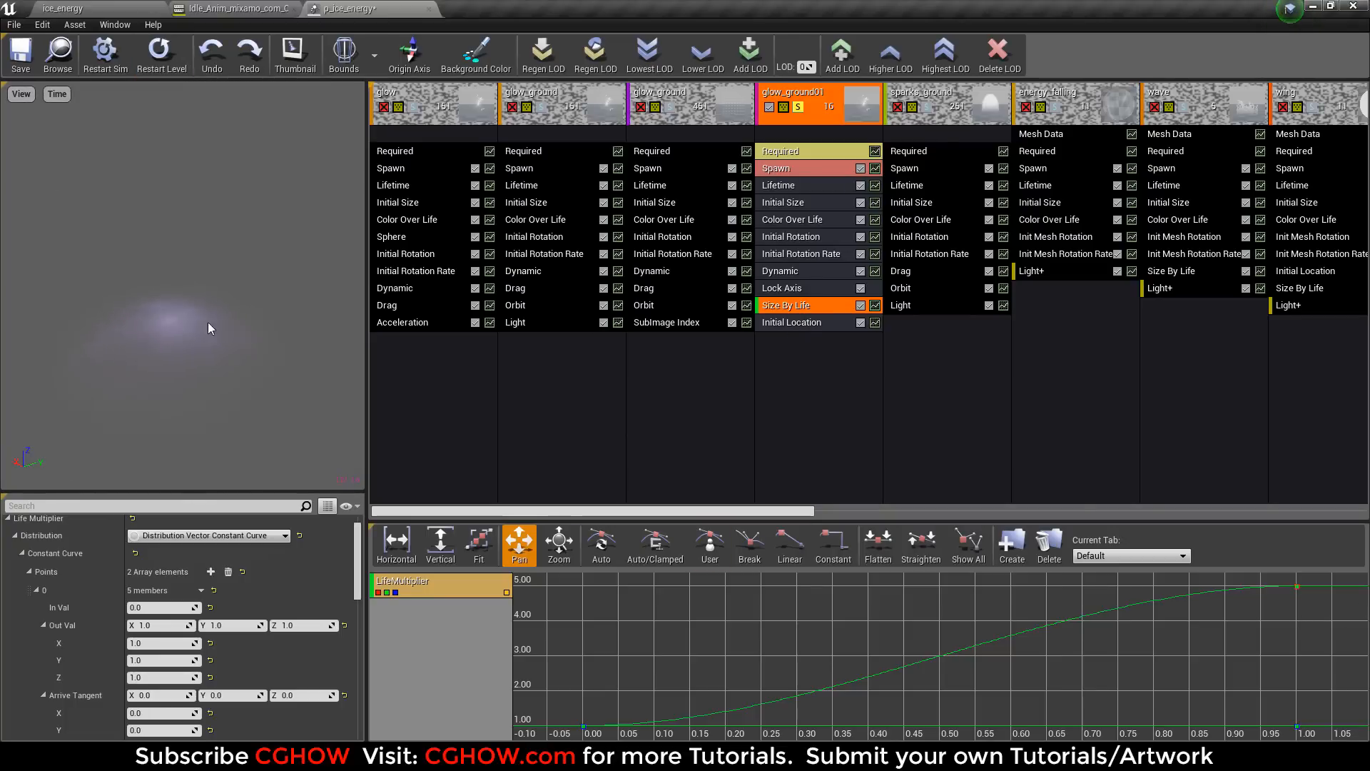
# - Switch the solo preview to the sparks_ground emitter, examine its m_sparks01 material graph, and close the material
pyautogui.click(800, 107)
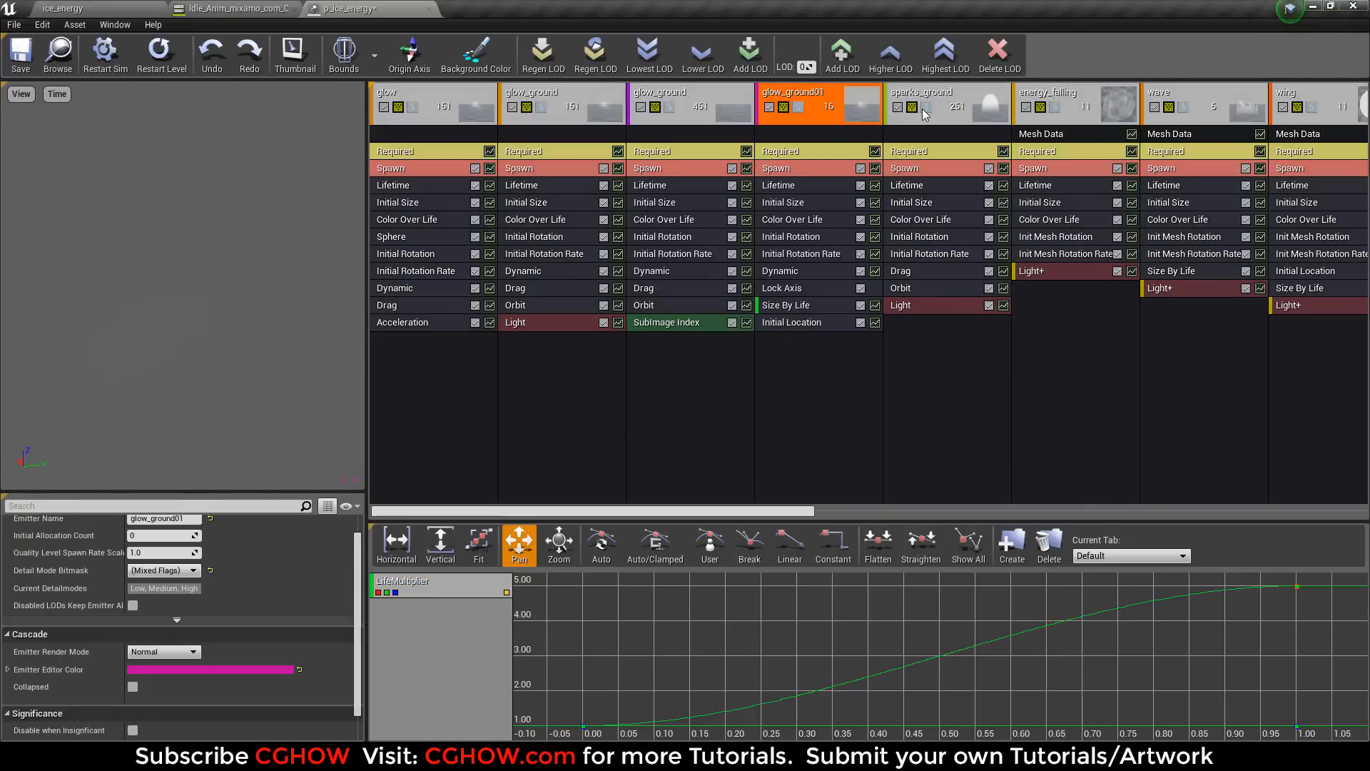
pyautogui.click(926, 107)
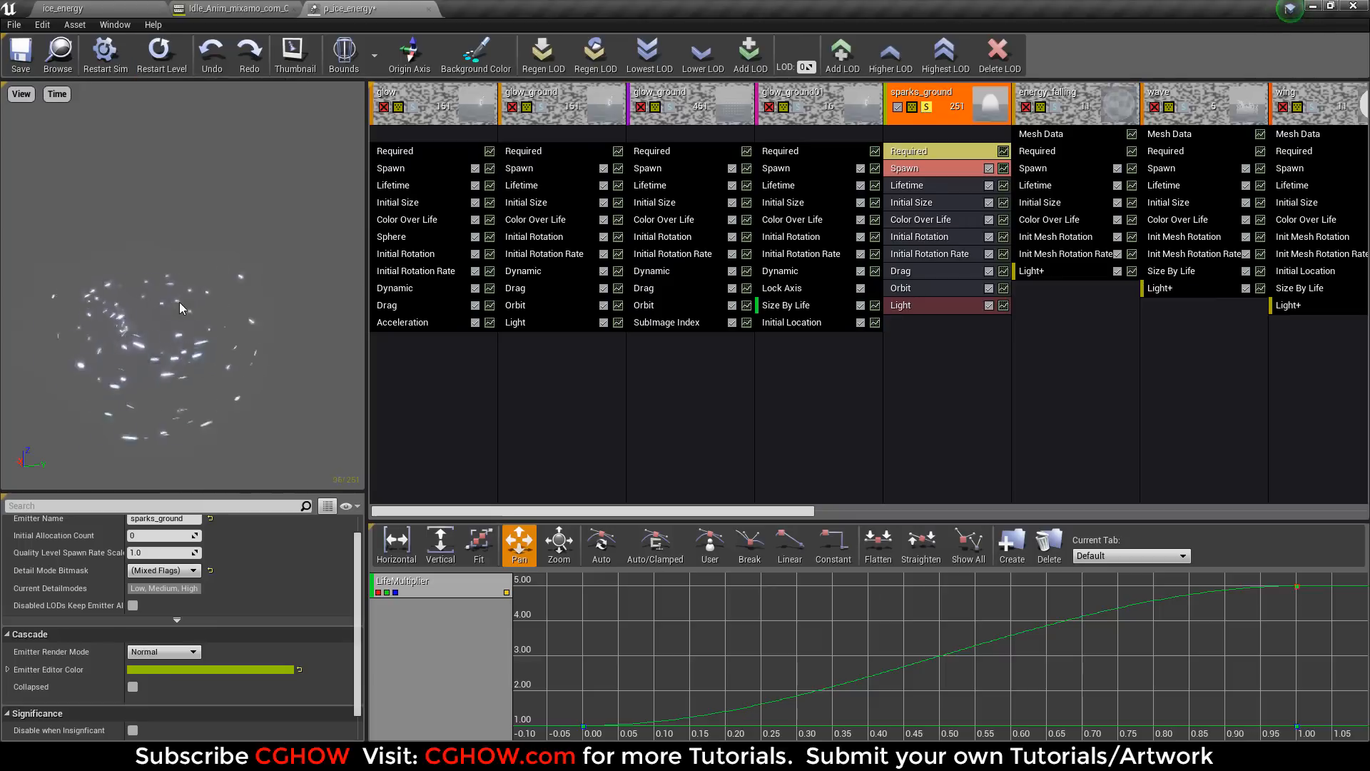
pyautogui.click(905, 147)
pyautogui.doubleClick(165, 523)
pyautogui.moveTo(513, 464); pyautogui.dragTo(906, 440, button='right')
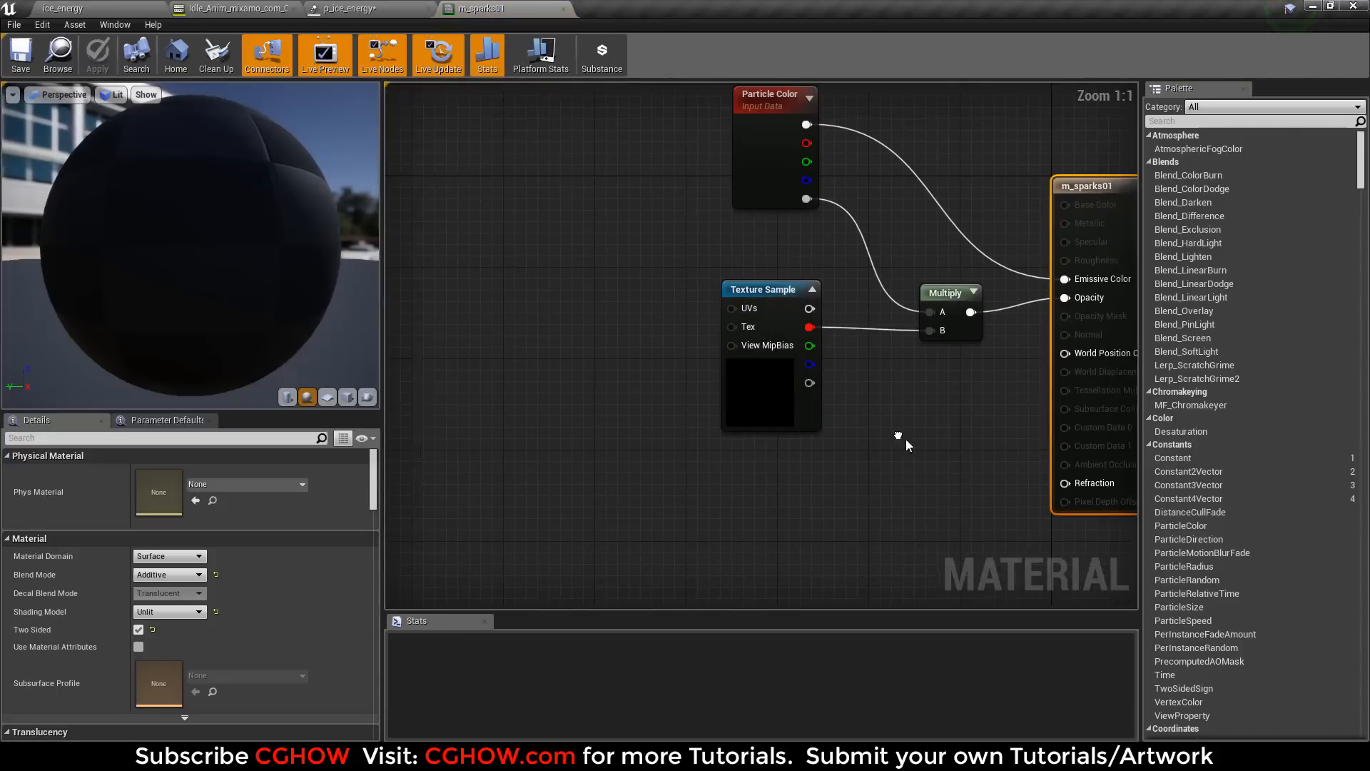
pyautogui.click(792, 372)
pyautogui.click(563, 8)
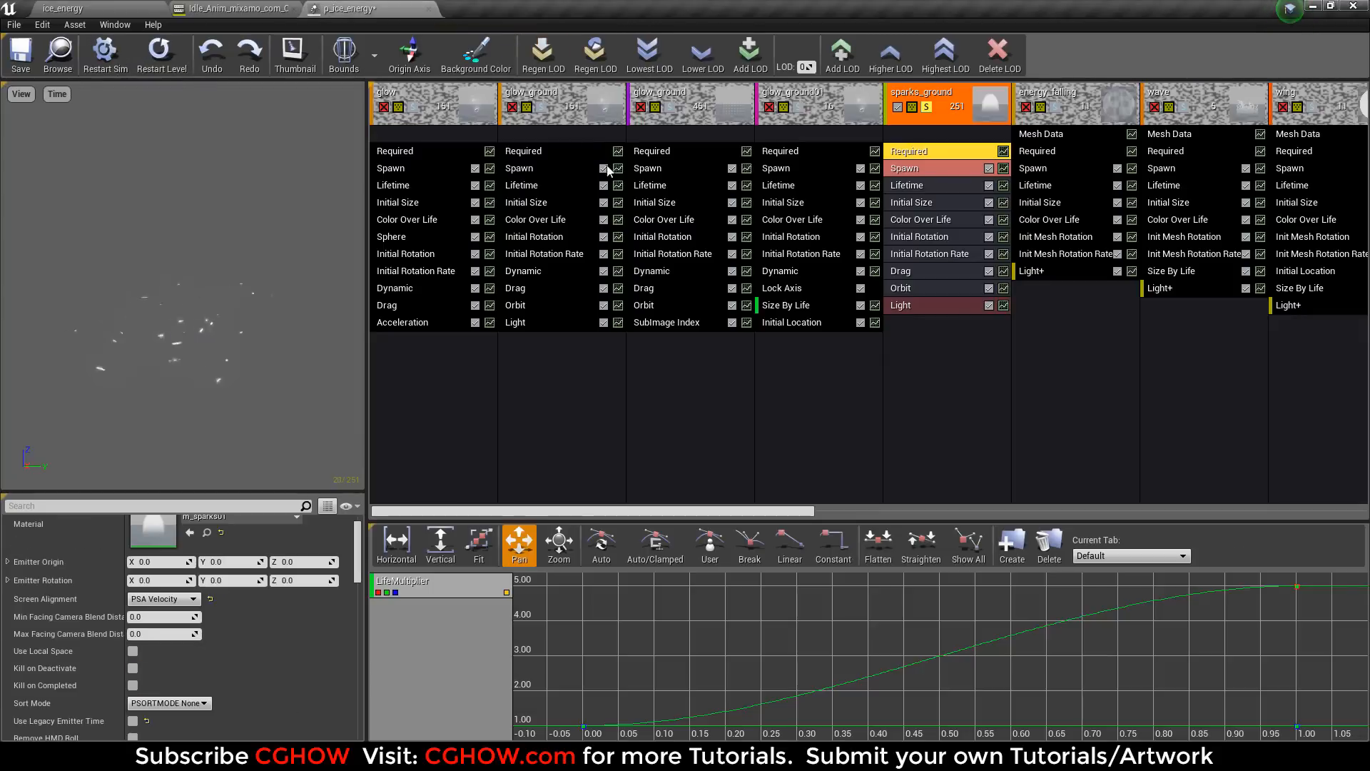
# - Examine the sparks_ground Orbit and Light settings, briefly turning Preview Light Radius on and off again
pyautogui.click(924, 287)
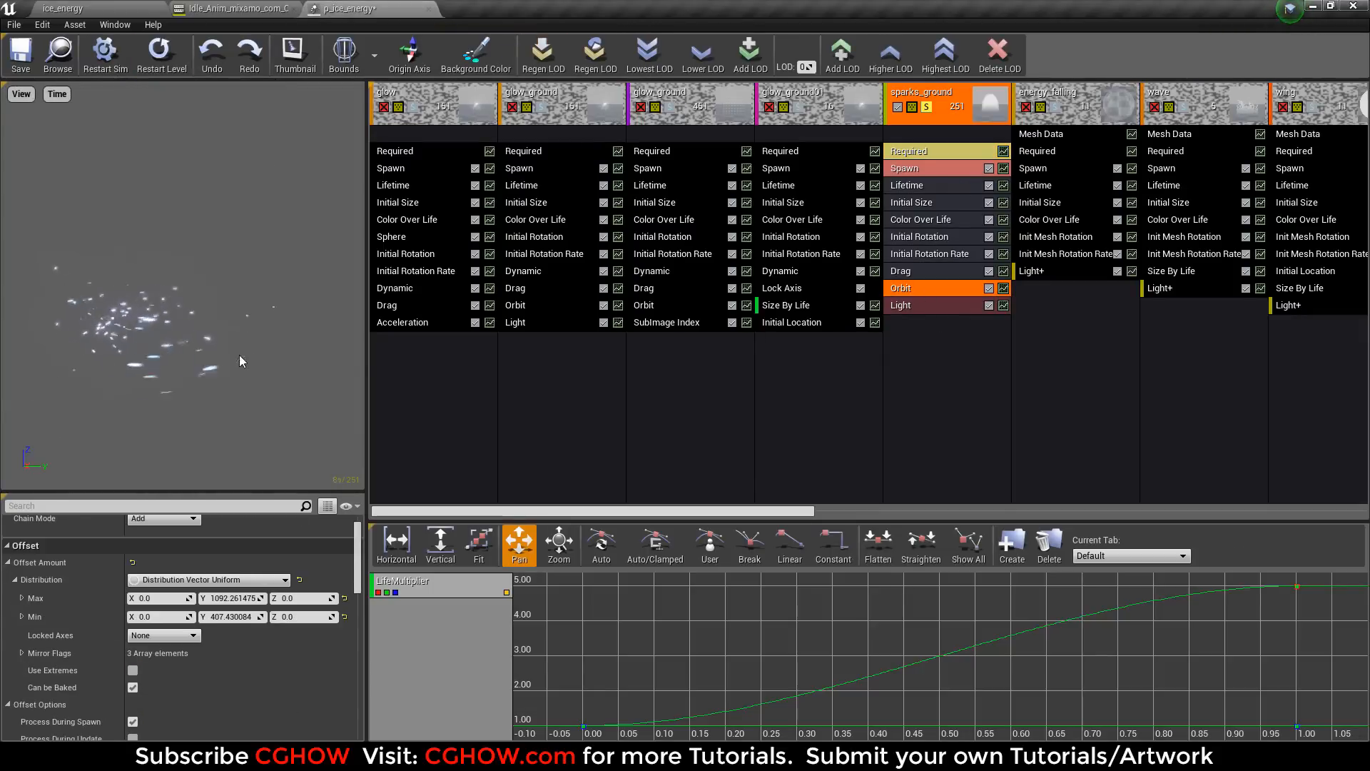
pyautogui.click(910, 308)
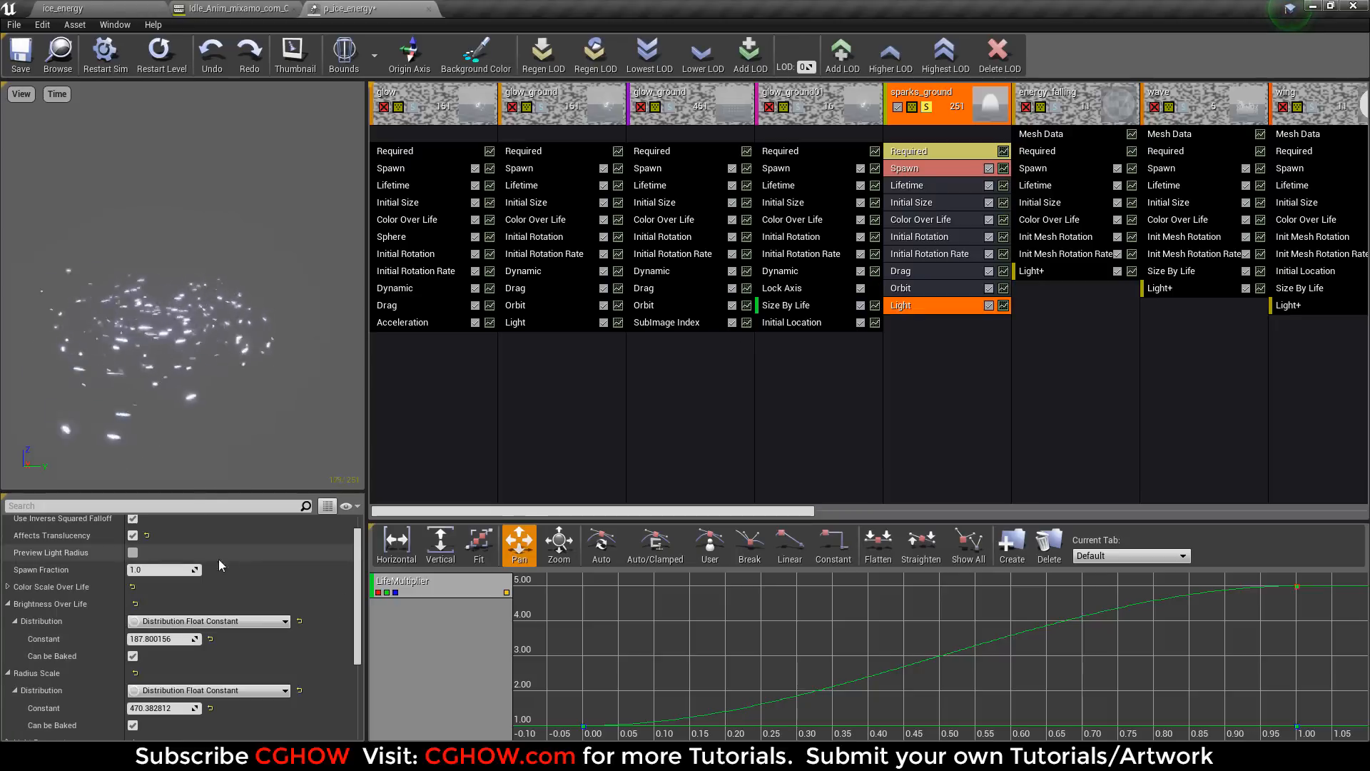
pyautogui.click(132, 553)
pyautogui.click(133, 552)
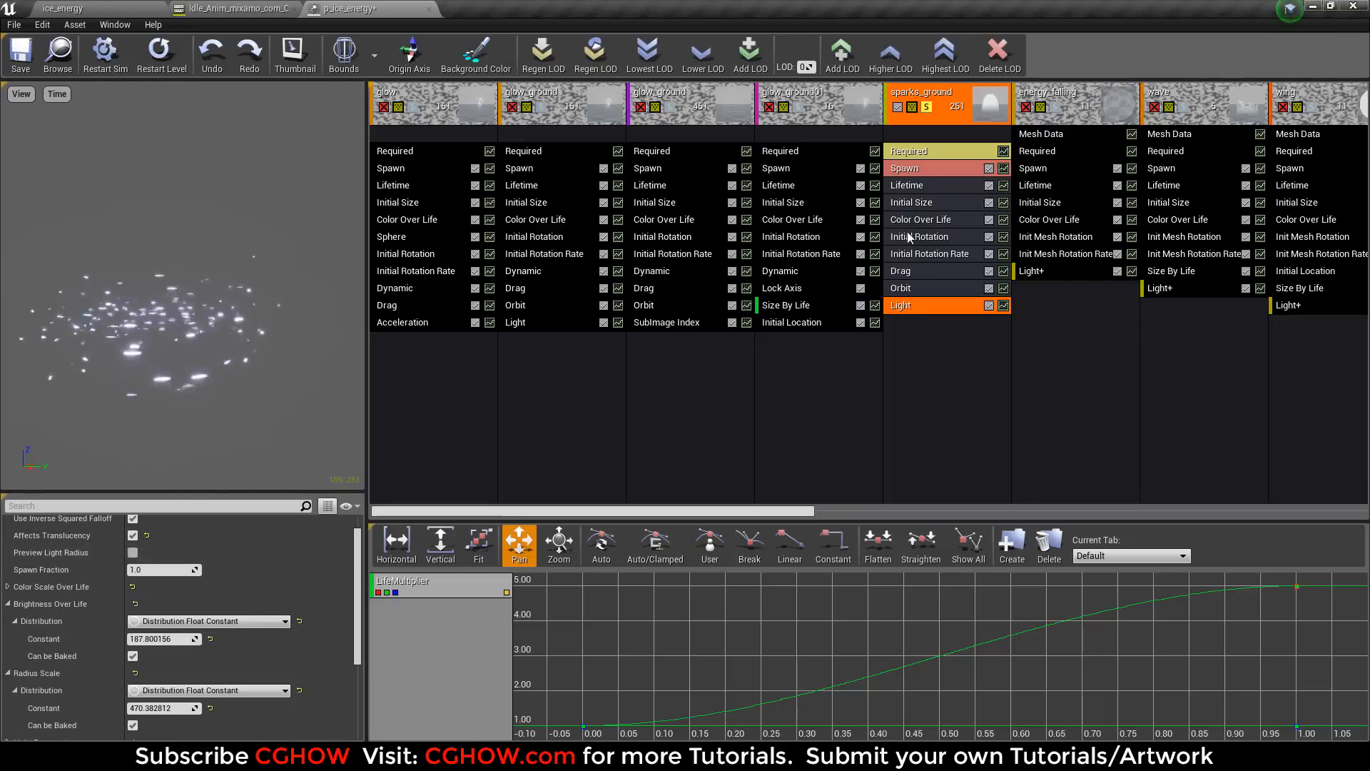
# - Examine the Required and Initial Size settings of the sparks_ground emitter
pyautogui.click(922, 153)
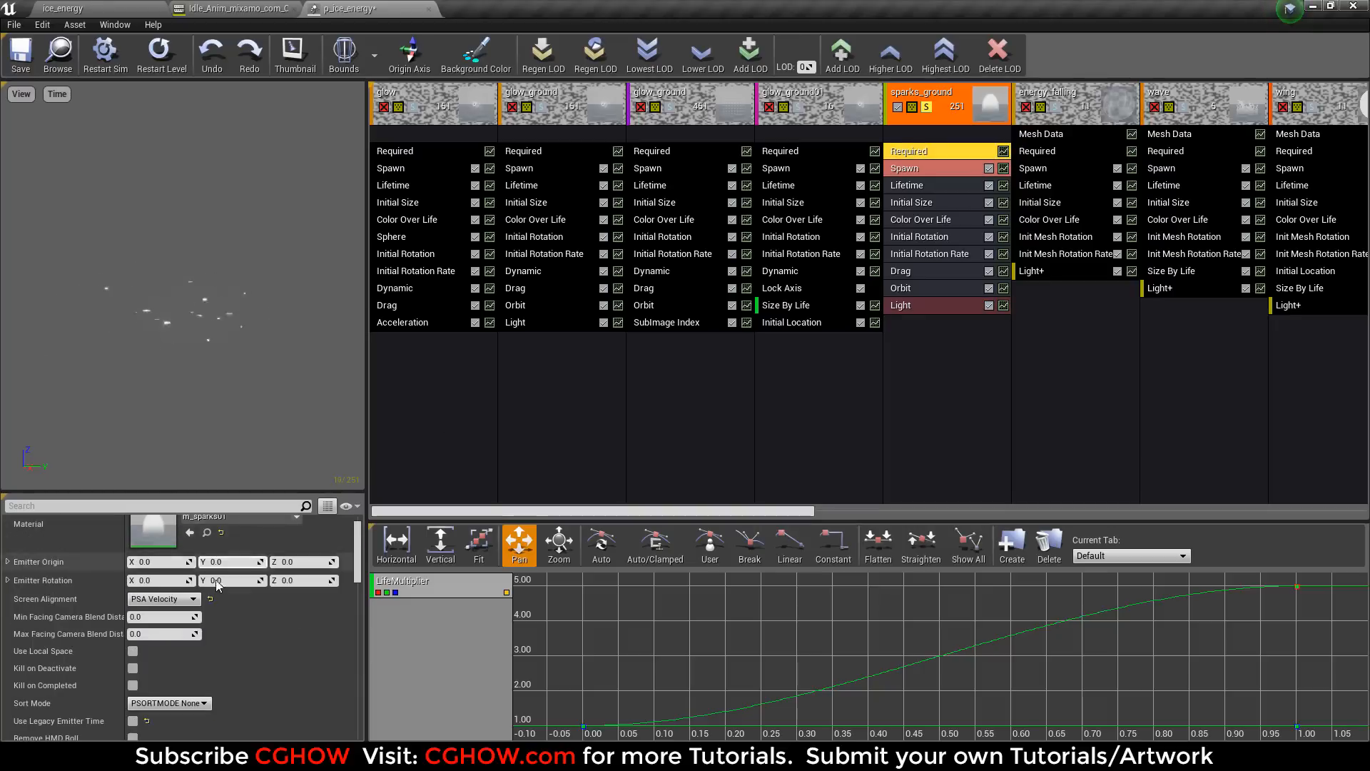
pyautogui.scroll(-1, 218, 585)
pyautogui.click(915, 203)
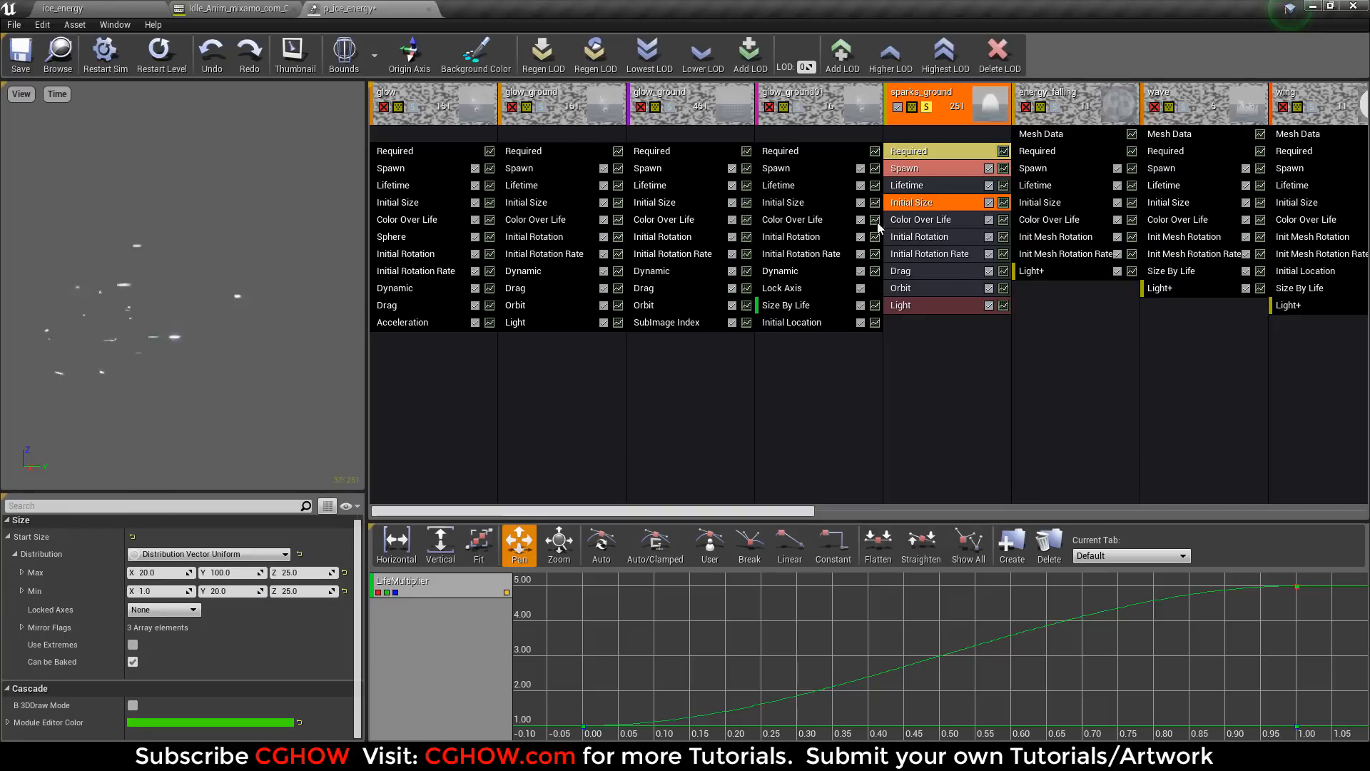
# - Switch the solo preview from the sparks_ground emitter to the energy_falling emitter
pyautogui.click(926, 108)
pyautogui.click(1055, 107)
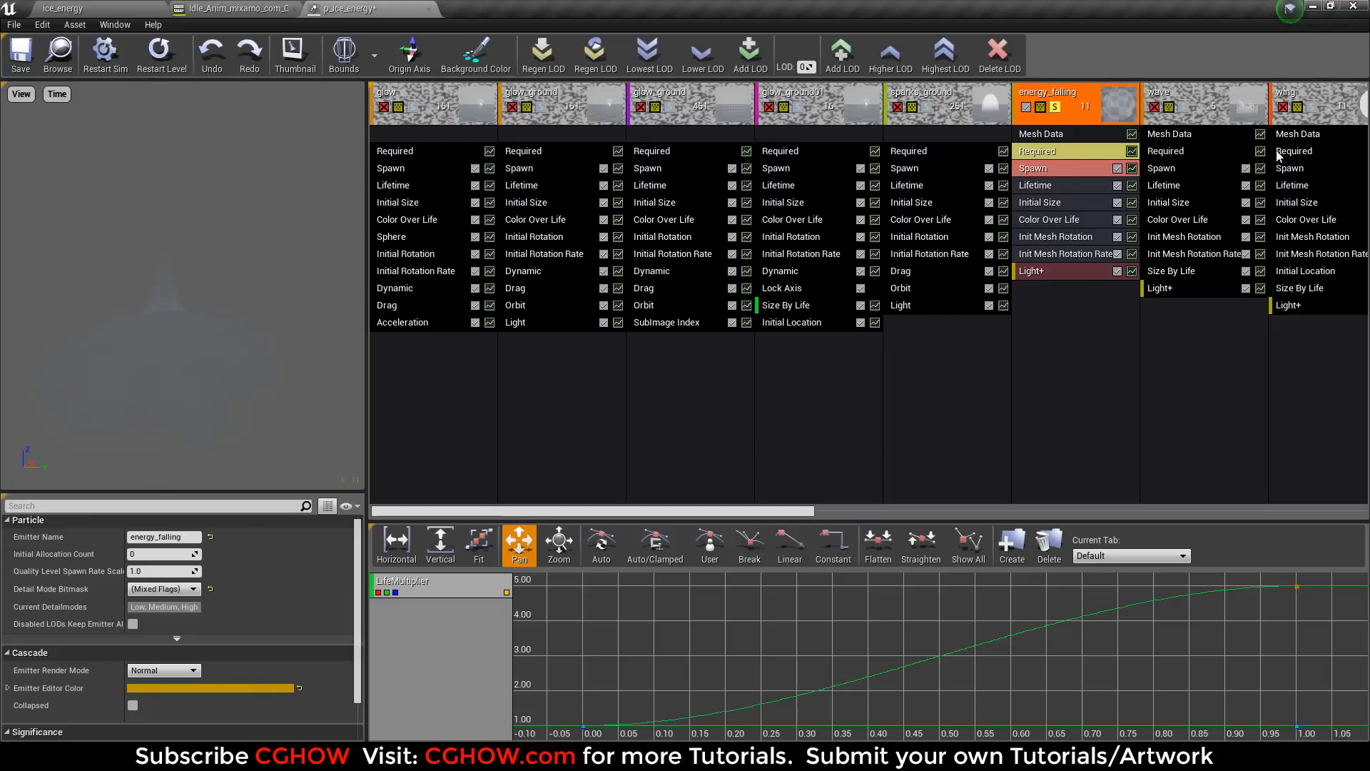
# - Open the sm_tube mesh from the energy_falling emitter's Mesh Data and examine its shape from several angles
pyautogui.click(1041, 134)
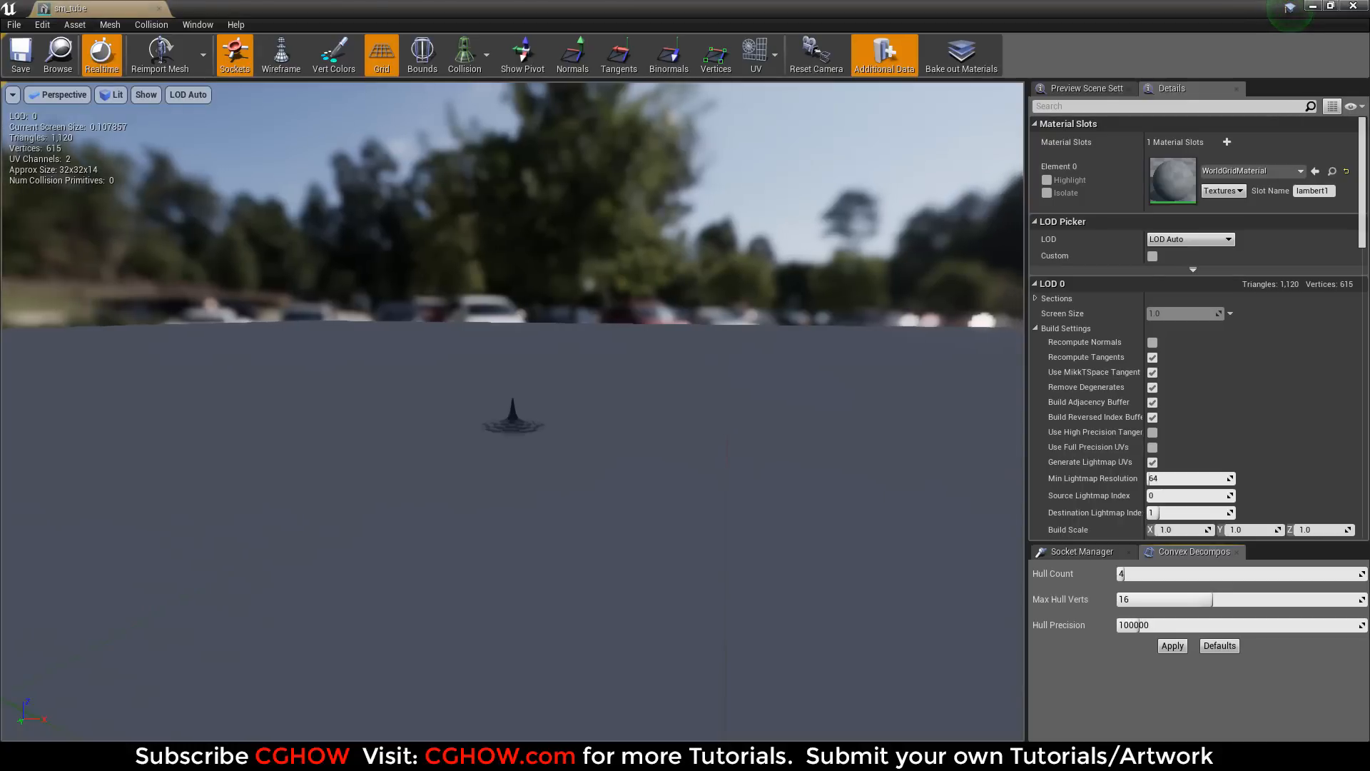
pyautogui.moveTo(400, 457); pyautogui.dragTo(400, 499)
pyautogui.moveTo(400, 500); pyautogui.dragTo(399, 428, button='right')
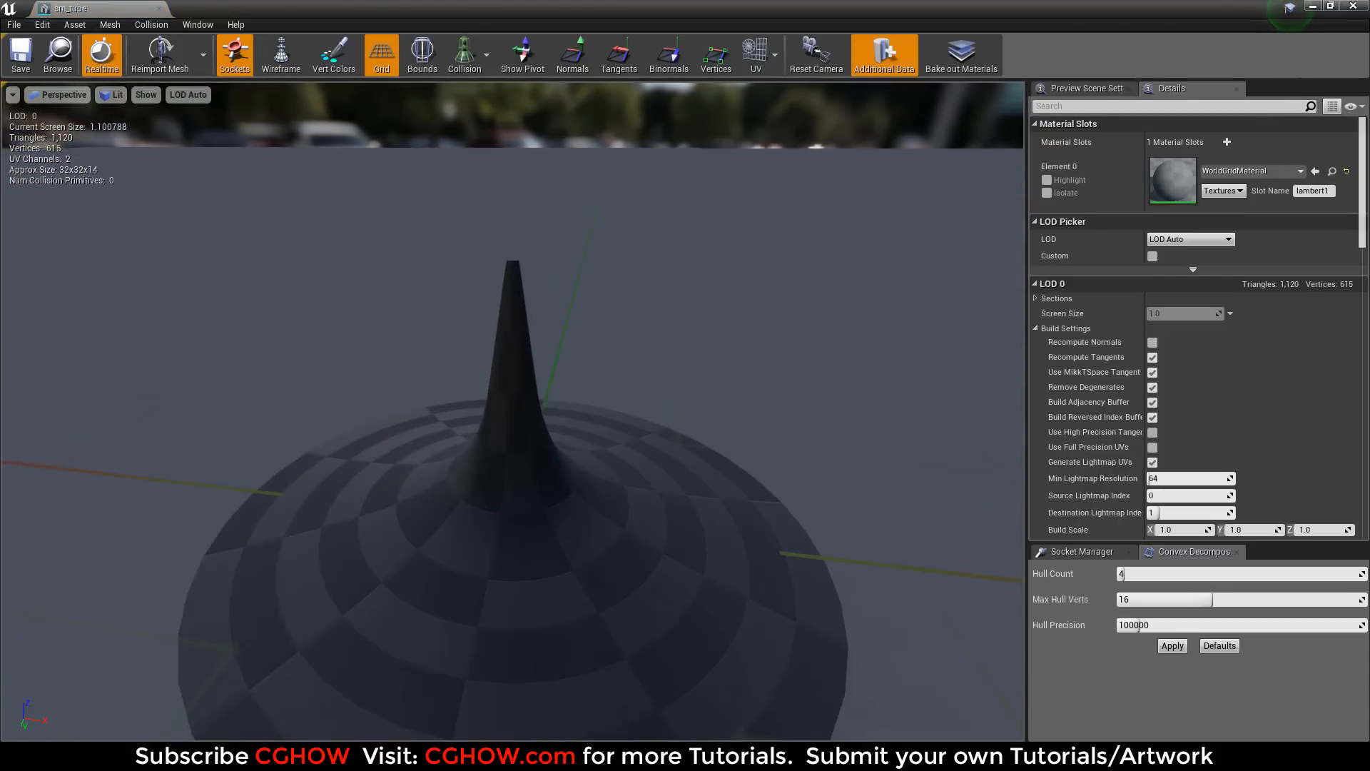
pyautogui.moveTo(714, 456); pyautogui.dragTo(863, 414)
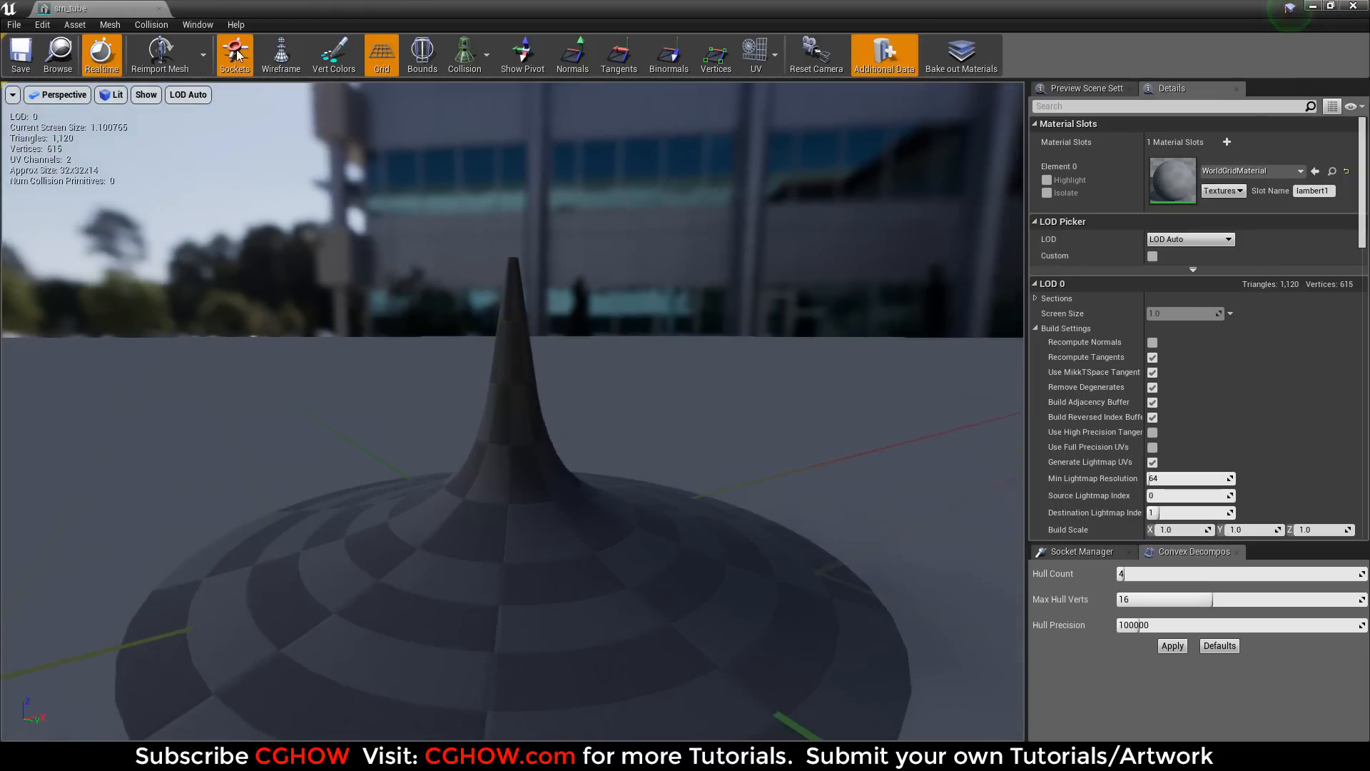
# - Display UV channel 0 of the sm_tube mesh and compare its layout with the mesh
pyautogui.click(775, 55)
pyautogui.click(784, 100)
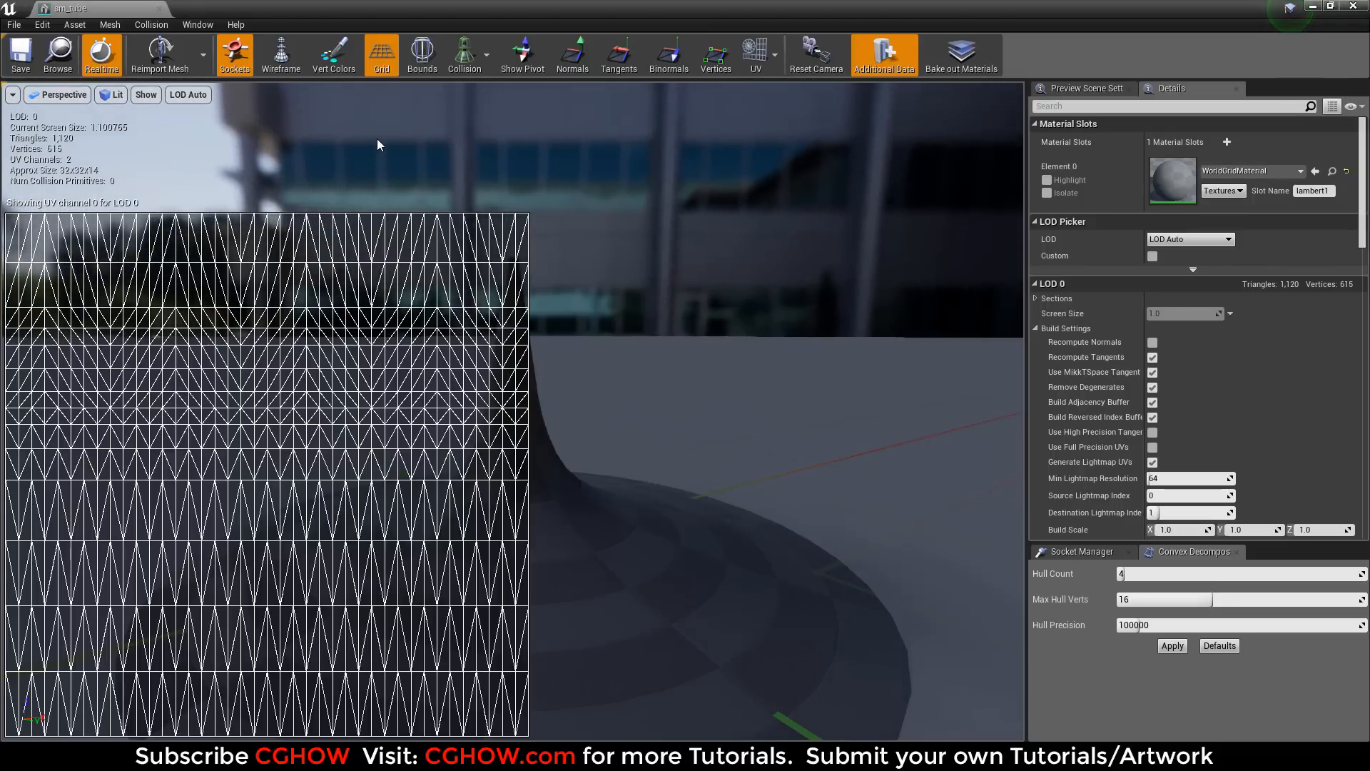
pyautogui.scroll(-6, 376, 153)
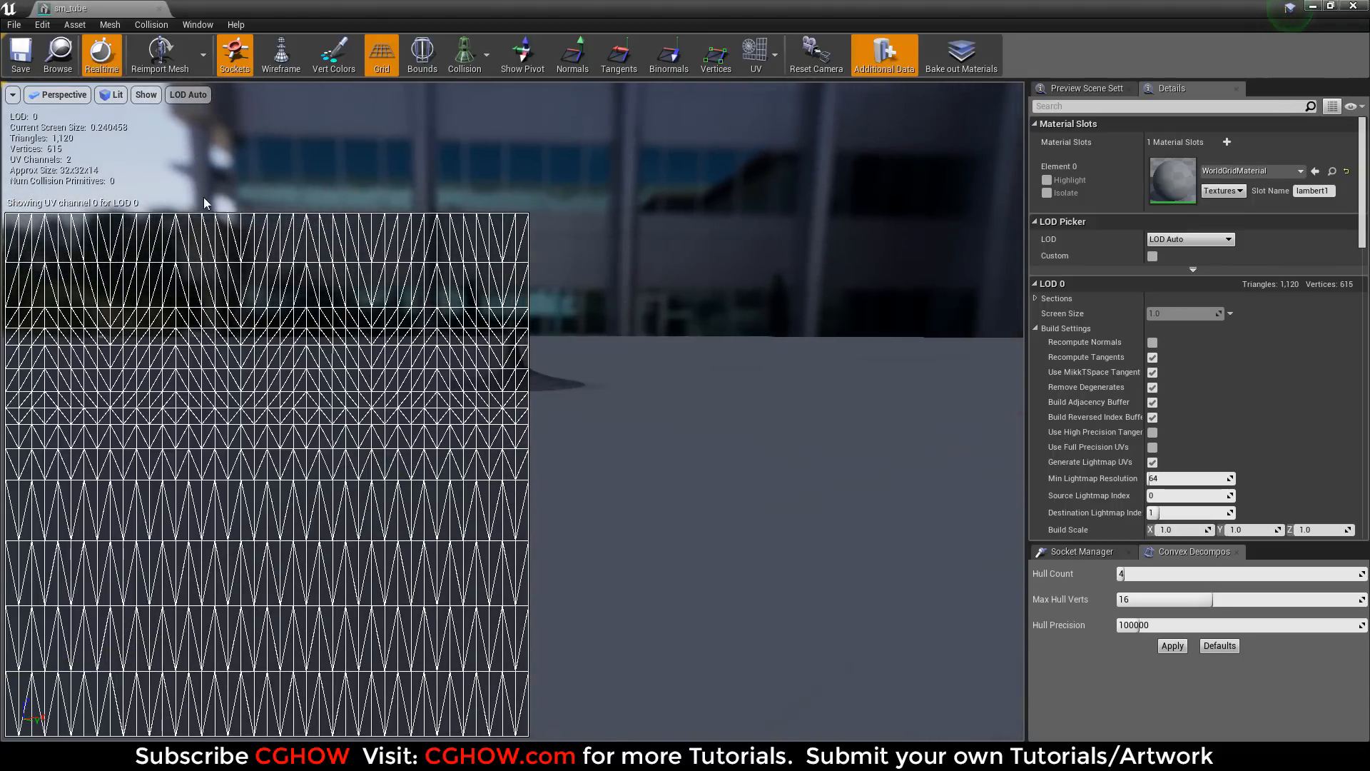
pyautogui.moveTo(704, 456); pyautogui.dragTo(836, 535, button='middle')
pyautogui.scroll(-3, 704, 455)
pyautogui.scroll(4, 686, 441)
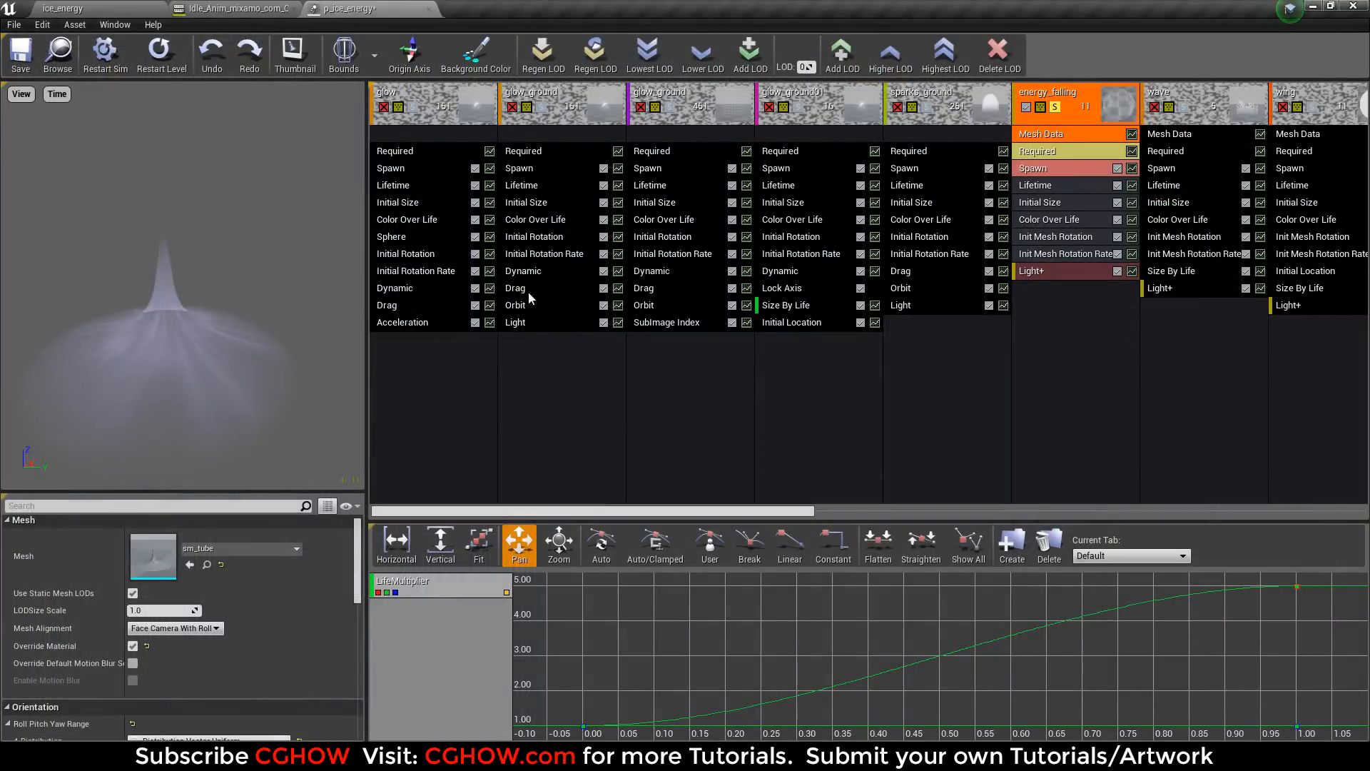
# - Open the m_tube material from energy_falling's Required module and preview it on a cube
pyautogui.click(1052, 156)
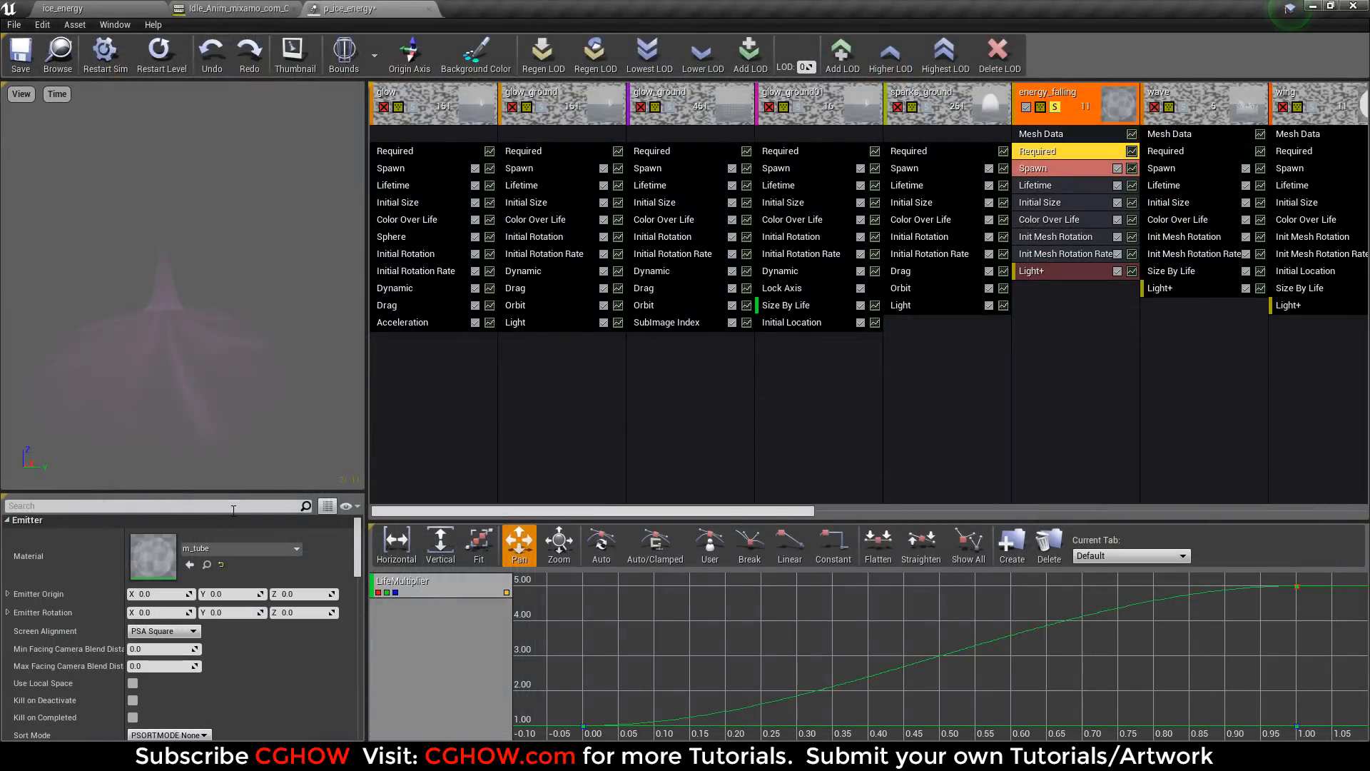
pyautogui.doubleClick(162, 551)
pyautogui.moveTo(554, 467); pyautogui.dragTo(985, 456, button='right')
pyautogui.moveTo(603, 432); pyautogui.dragTo(753, 404, button='right')
pyautogui.scroll(-1, 721, 399)
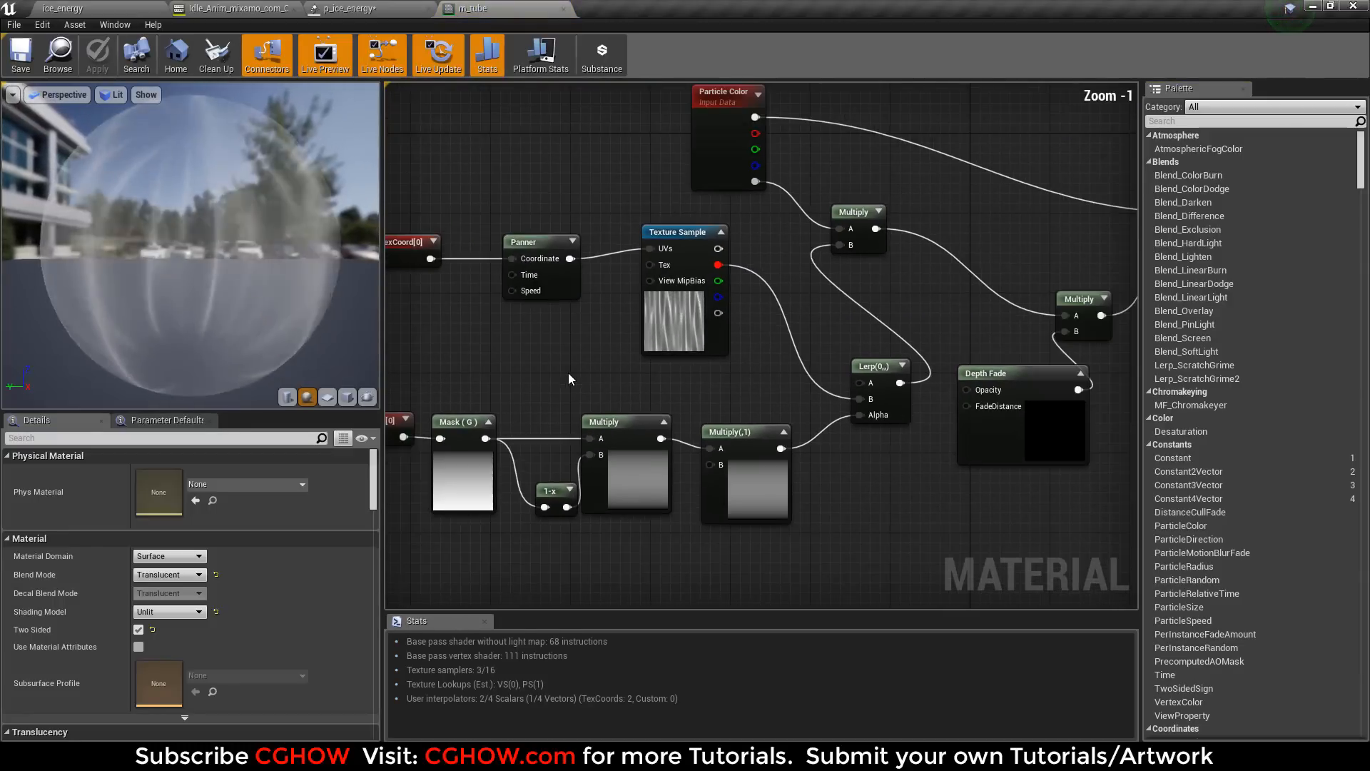
pyautogui.click(347, 396)
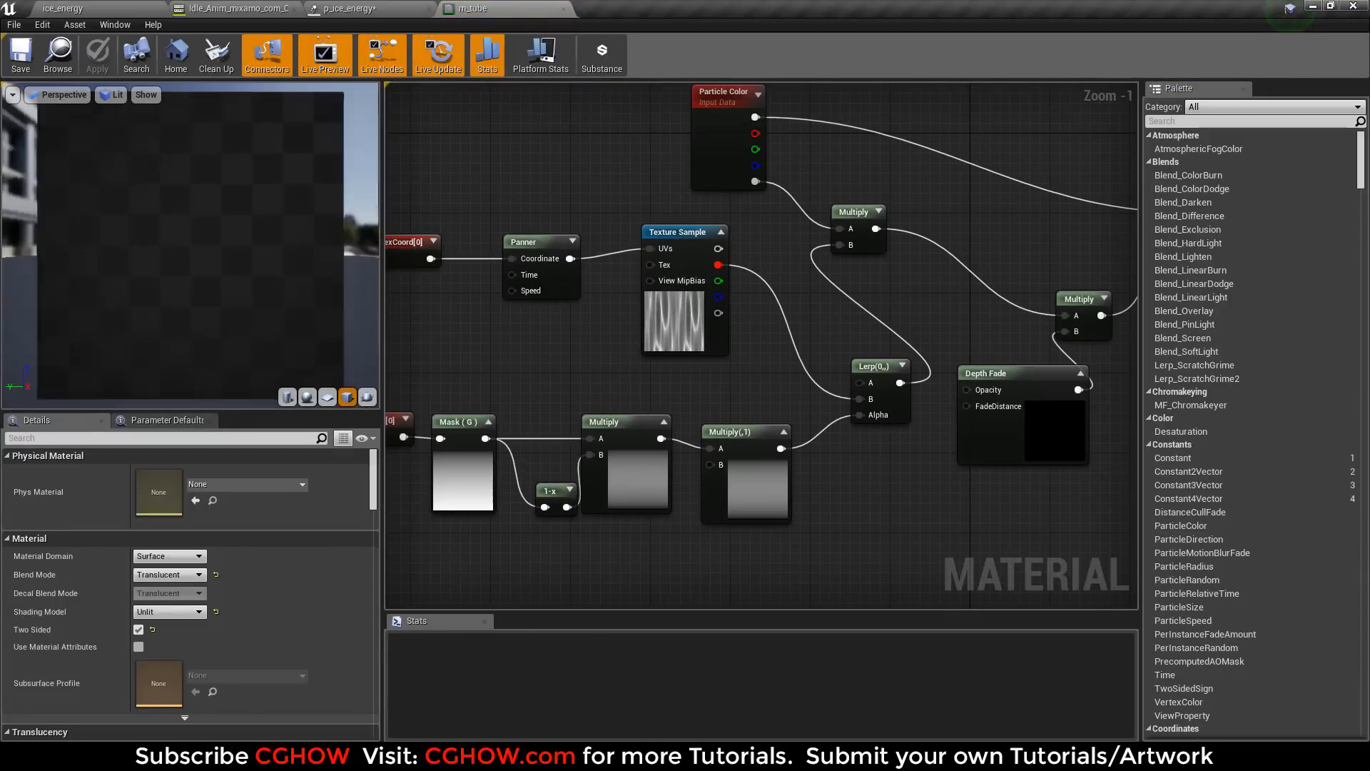
# - Examine m_tube's Texture Sample, the TexCoord mask chain feeding the Lerp and the output connections, and close the material
pyautogui.click(682, 345)
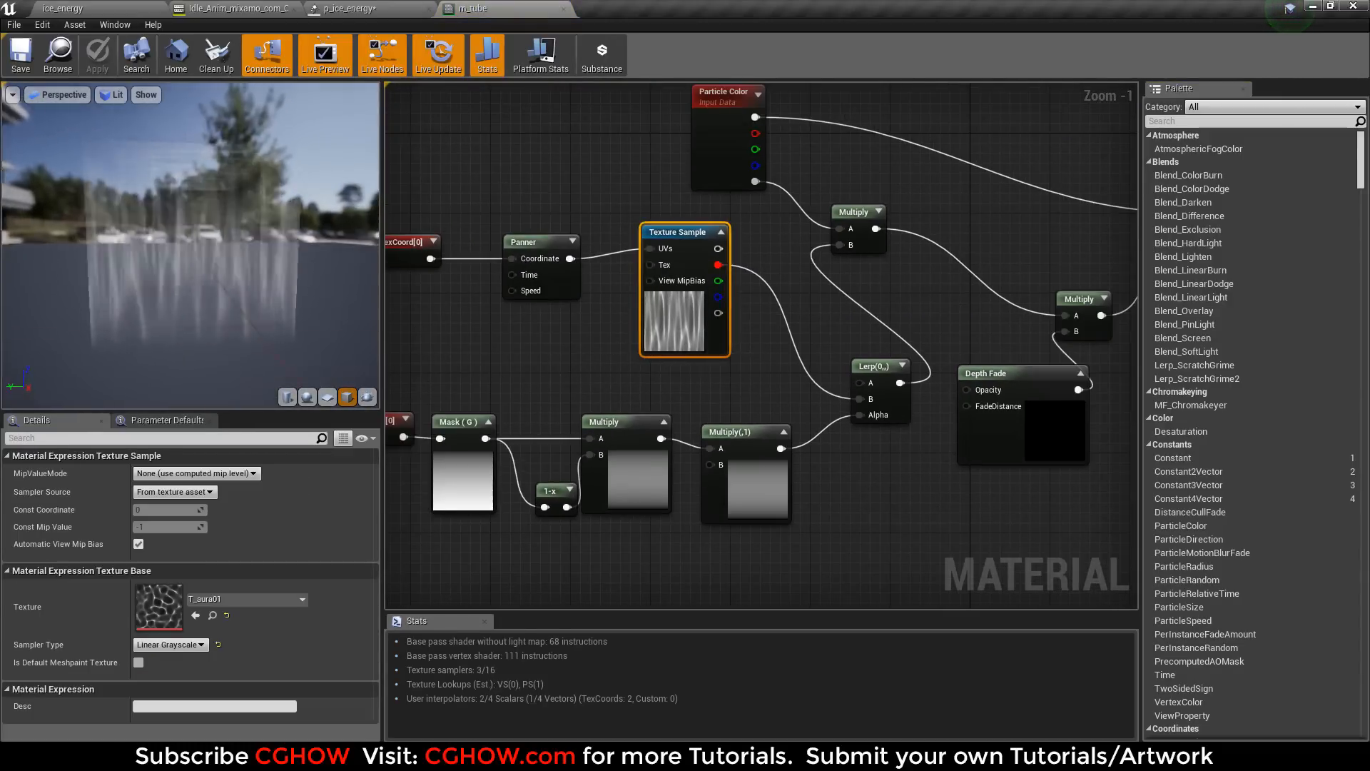
pyautogui.moveTo(675, 359); pyautogui.dragTo(716, 332, button='right')
pyautogui.moveTo(729, 513); pyautogui.dragTo(785, 503, button='right')
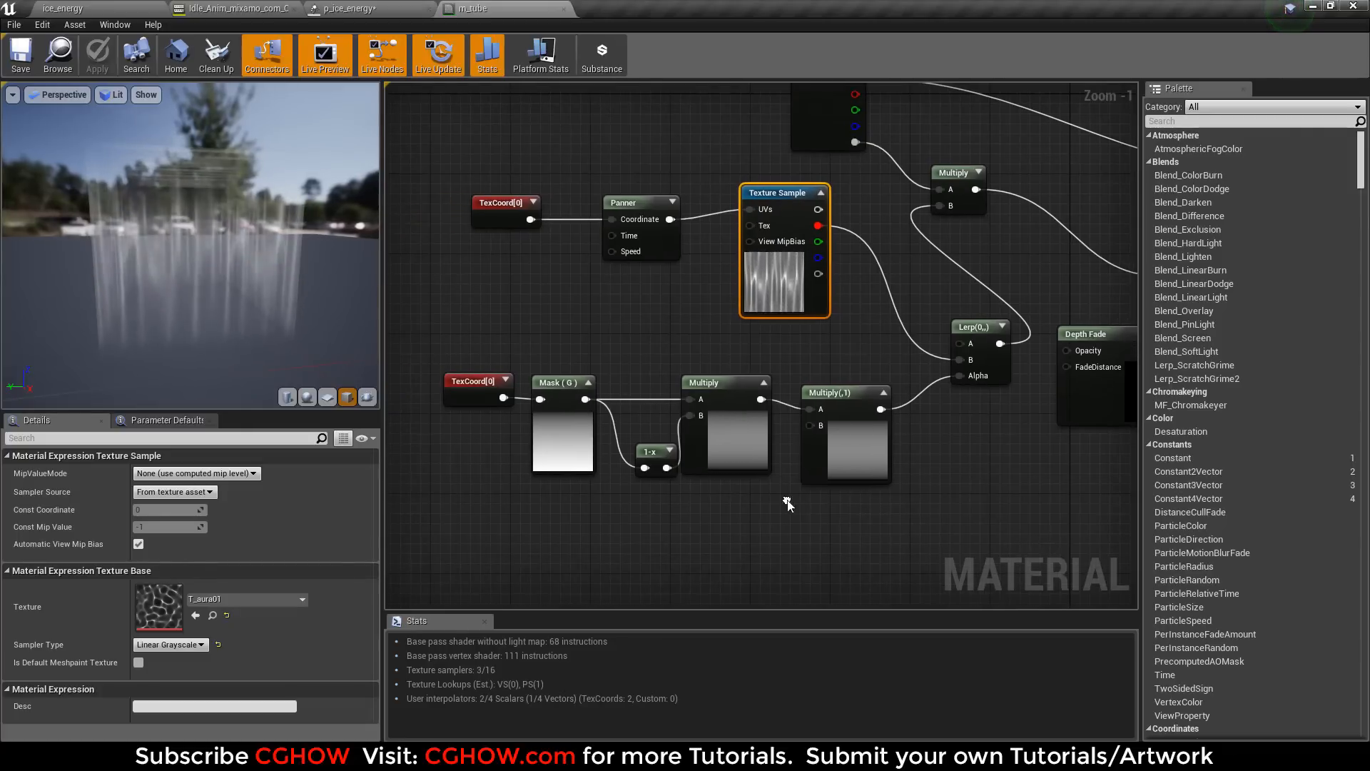
pyautogui.moveTo(916, 524); pyautogui.dragTo(418, 372)
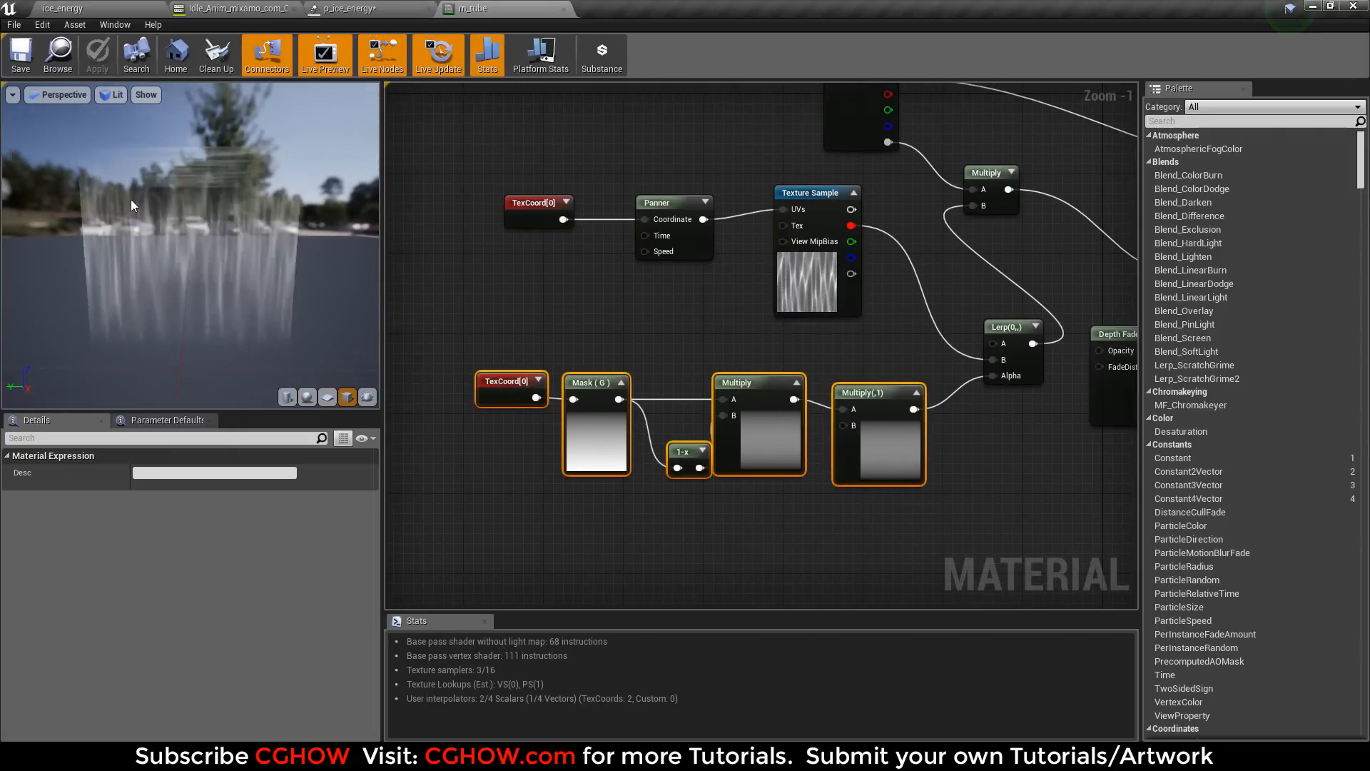
pyautogui.moveTo(318, 275); pyautogui.dragTo(161, 328)
pyautogui.moveTo(944, 349); pyautogui.dragTo(659, 439, button='right')
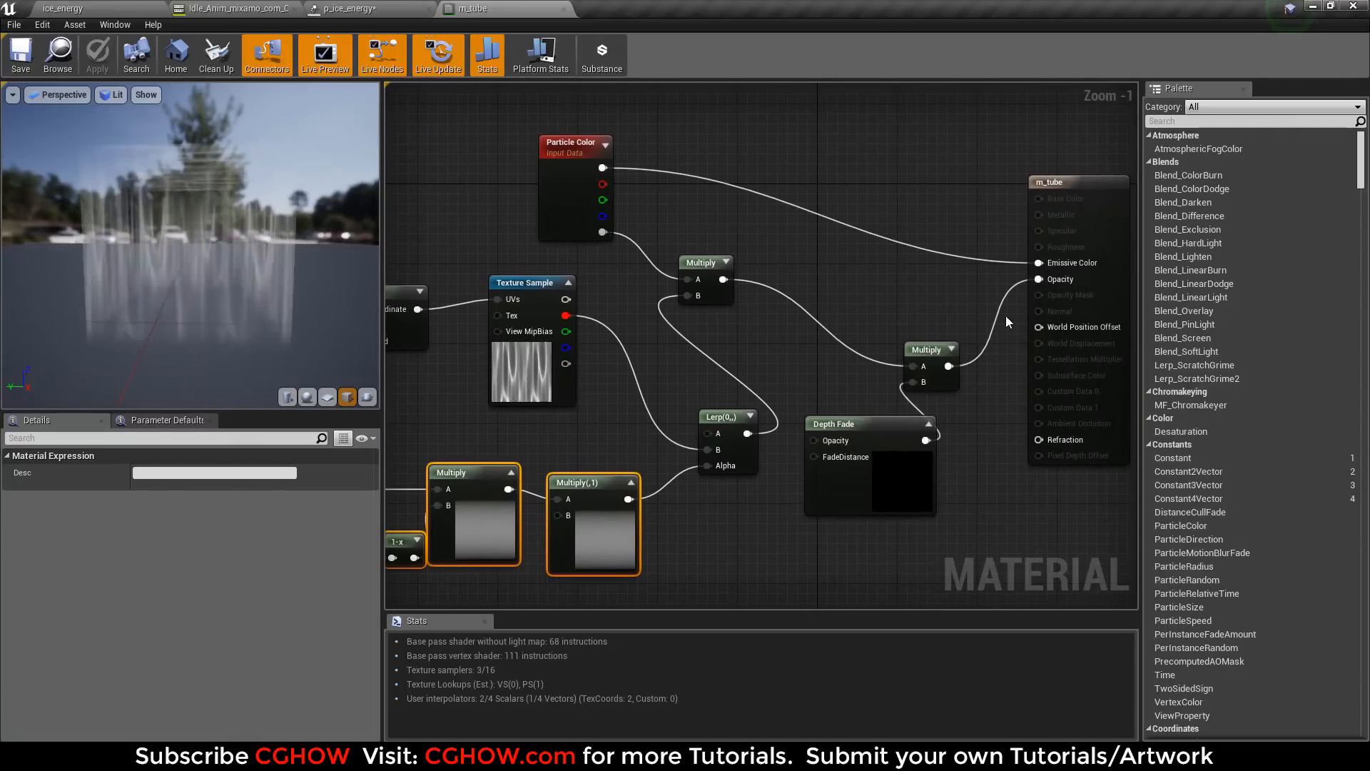
pyautogui.click(563, 13)
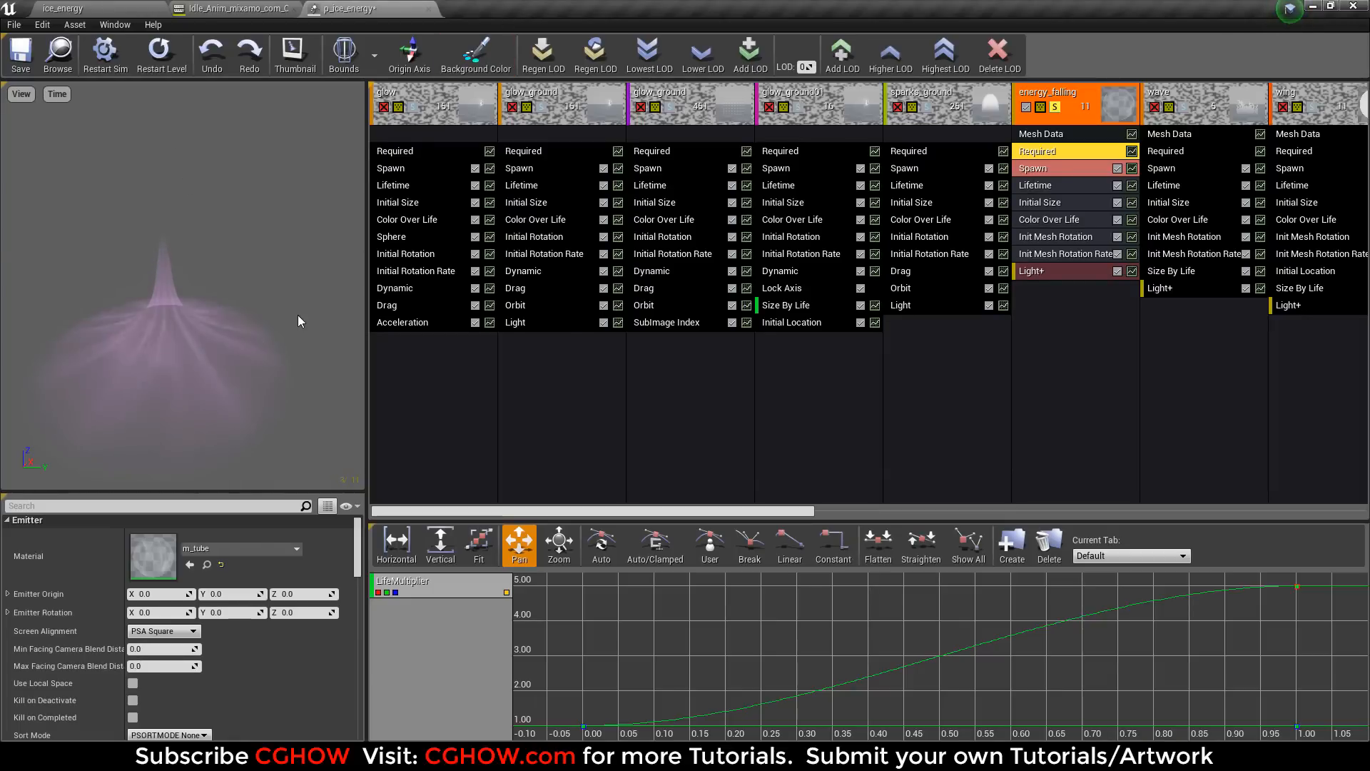
# - Examine the Init Mesh Rotation Rate, Init Mesh Rotation and Color Over Life settings of the energy_falling emitter
pyautogui.click(1076, 255)
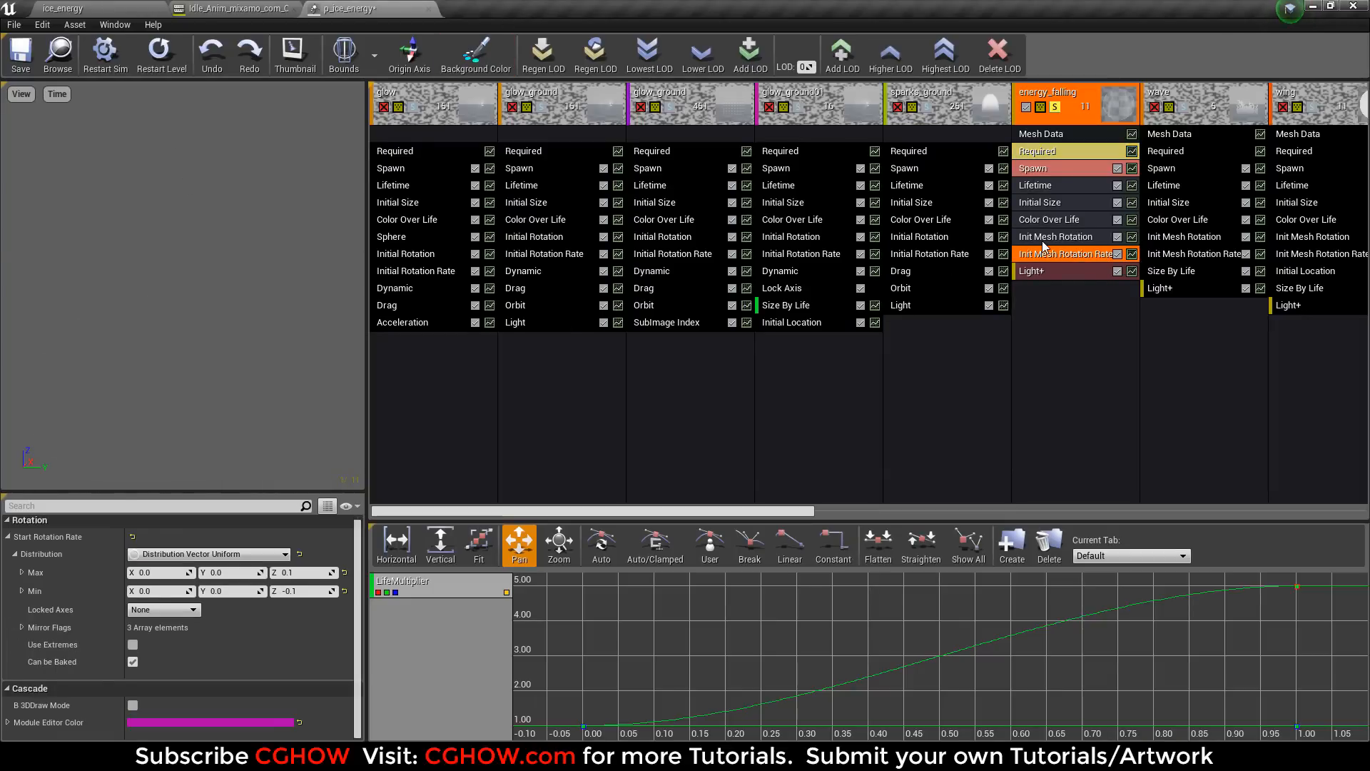
pyautogui.click(1043, 240)
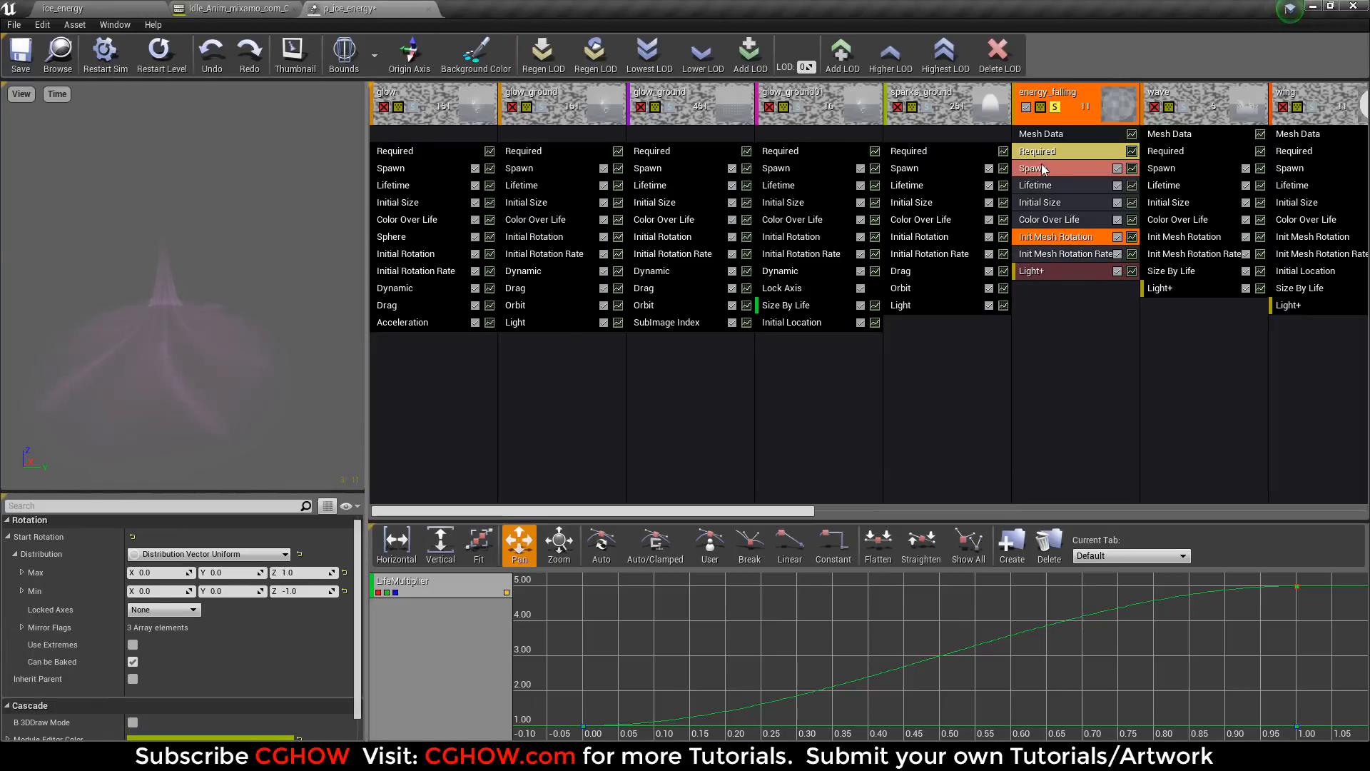
pyautogui.click(1063, 222)
pyautogui.scroll(-5, 254, 621)
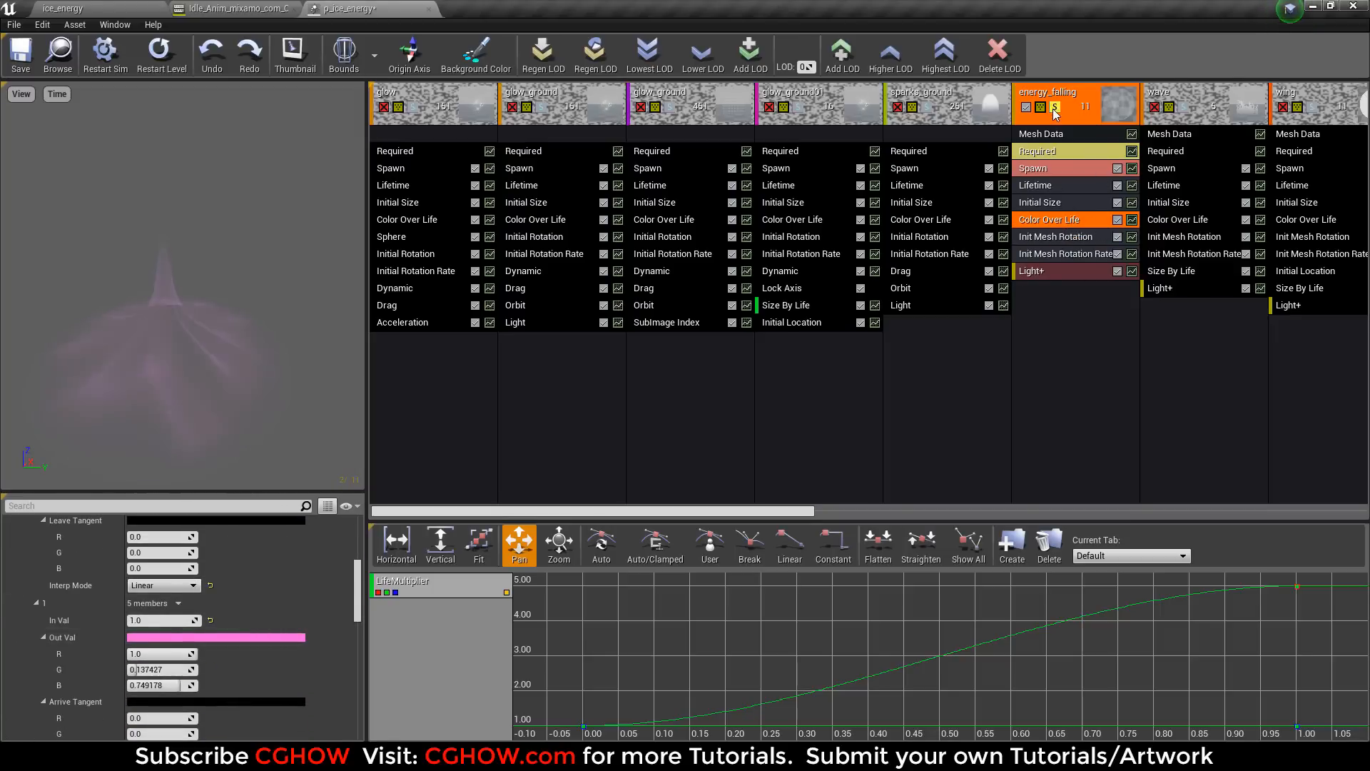
# - Switch the solo preview to the wave emitter and examine the sm_ring mesh from its Mesh Data
pyautogui.click(1177, 106)
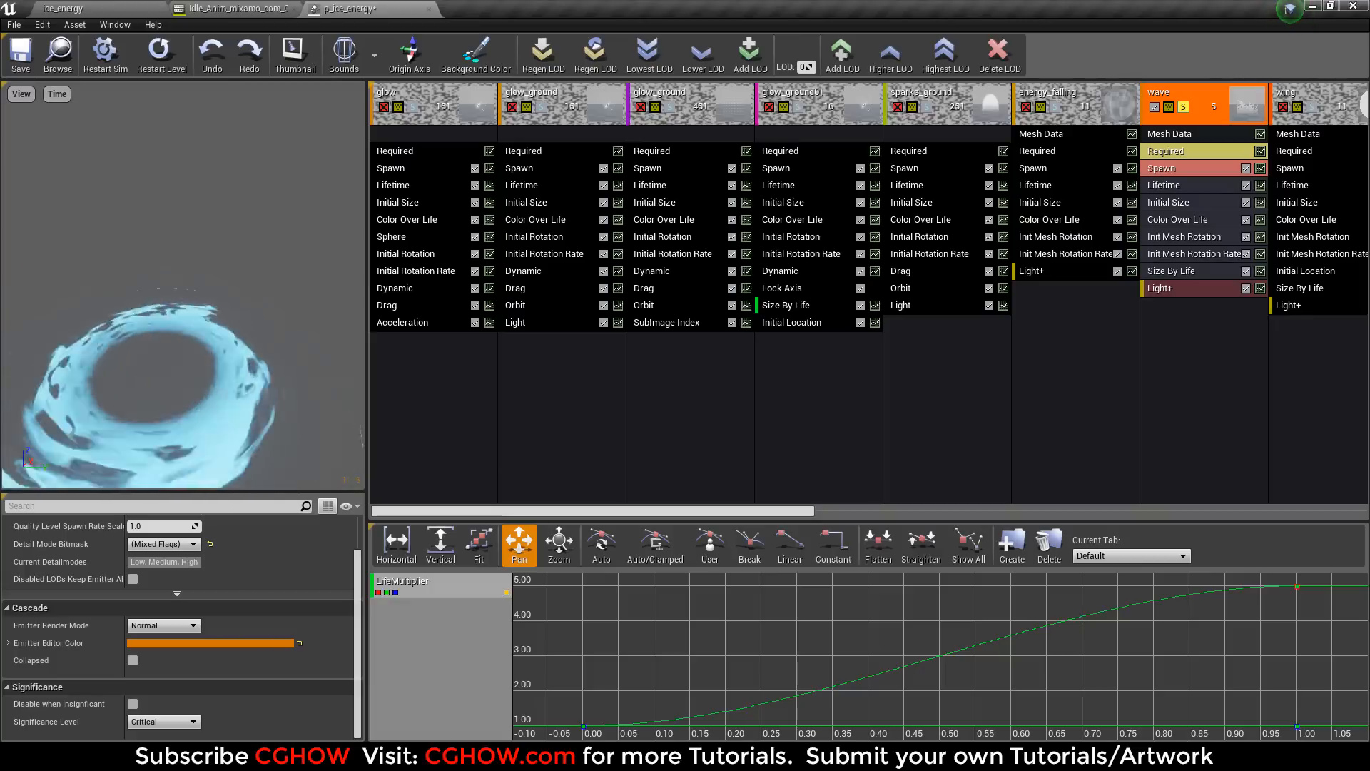
pyautogui.click(1175, 133)
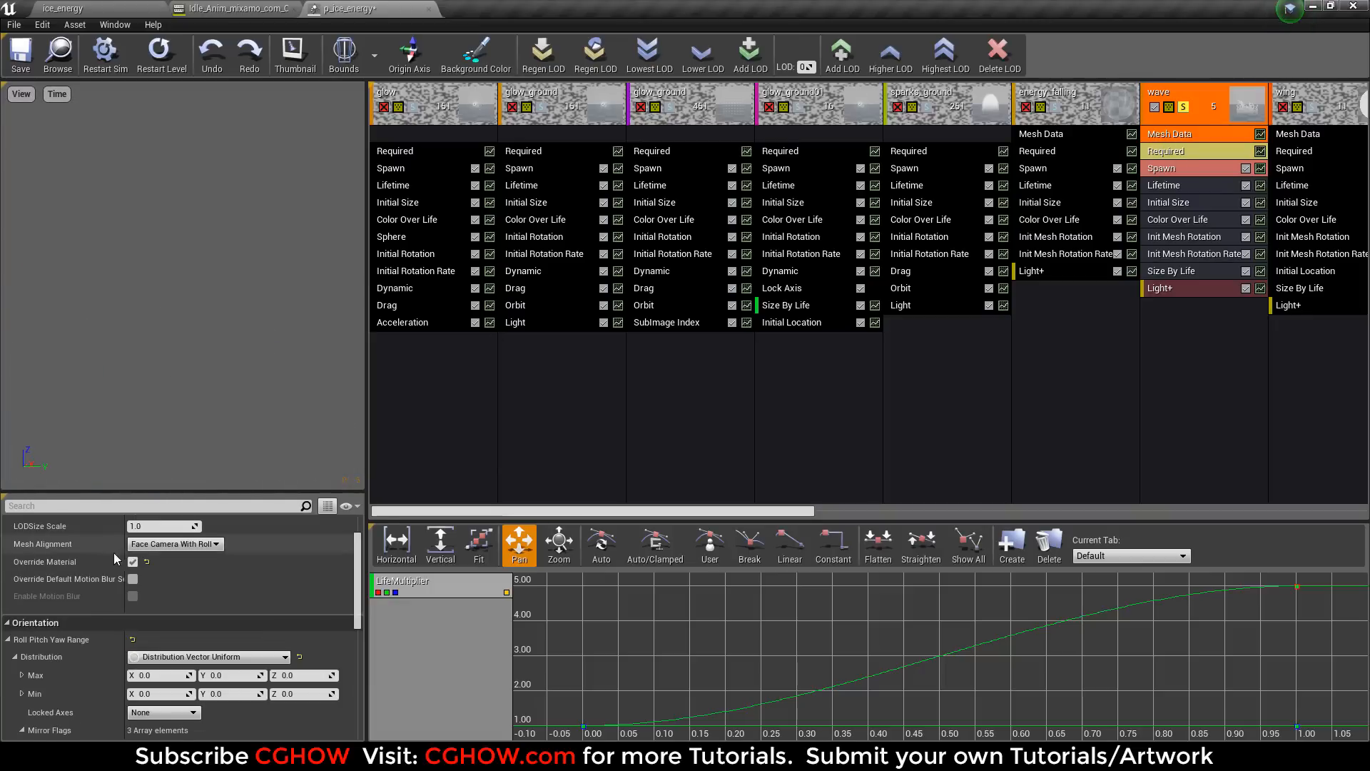
pyautogui.scroll(3, 114, 554)
pyautogui.doubleClick(151, 546)
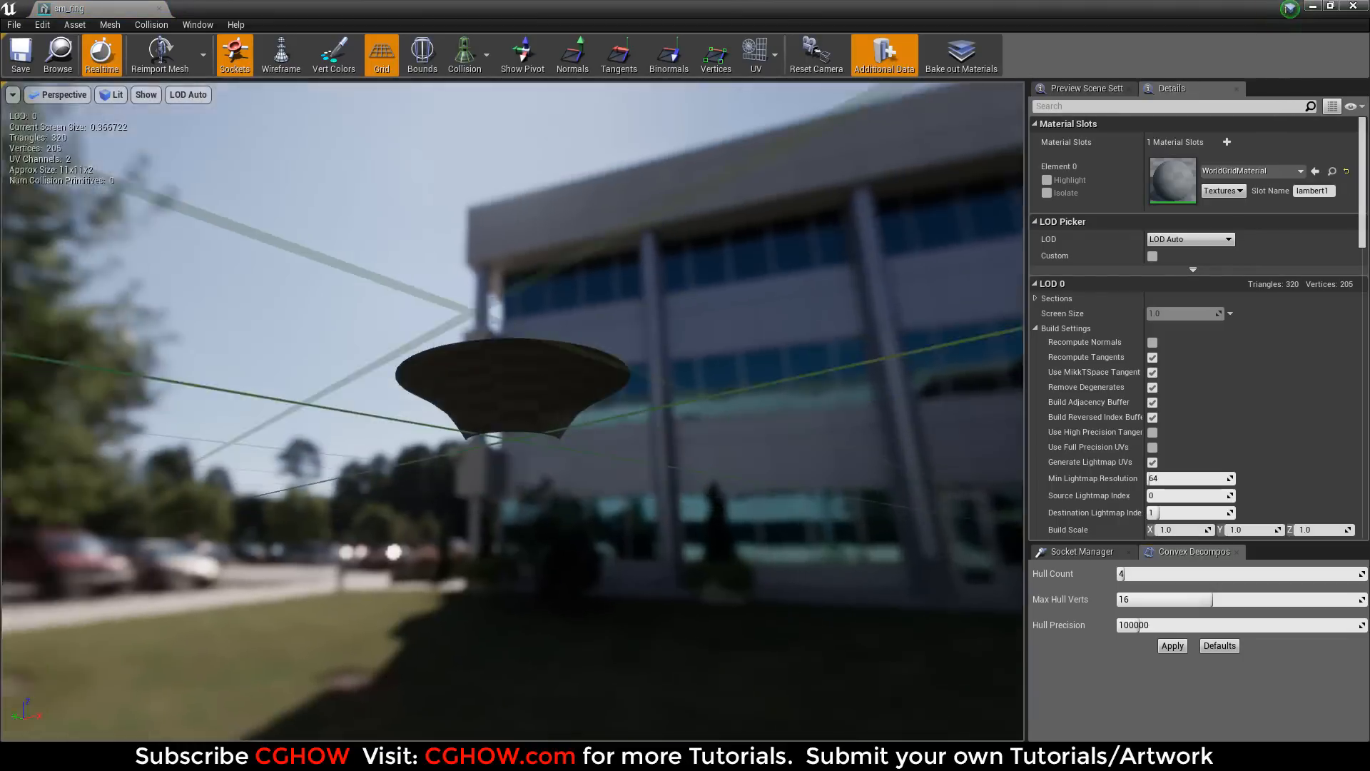
pyautogui.moveTo(383, 434); pyautogui.dragTo(613, 434)
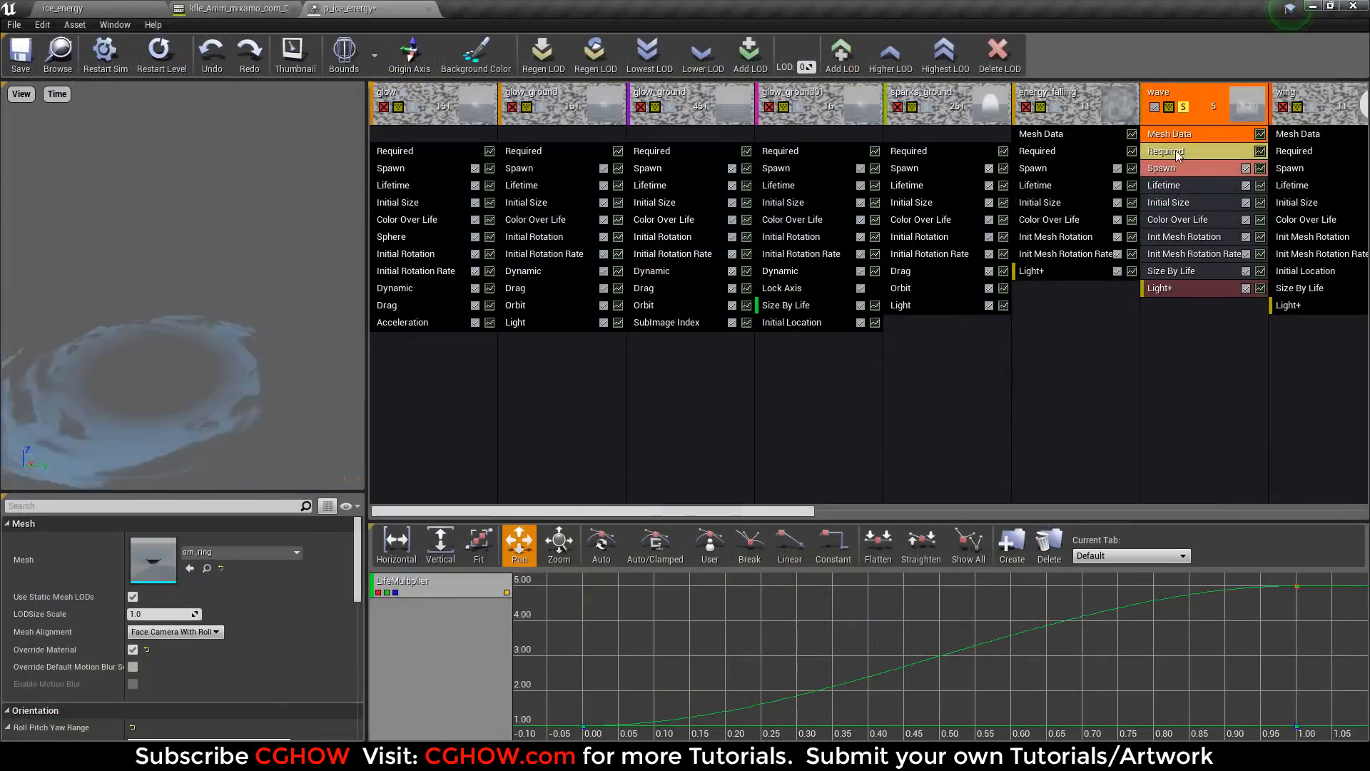
# - Open the wave emitter's m_wave material, view its t_Wave01 texture, and close the texture
pyautogui.click(1181, 153)
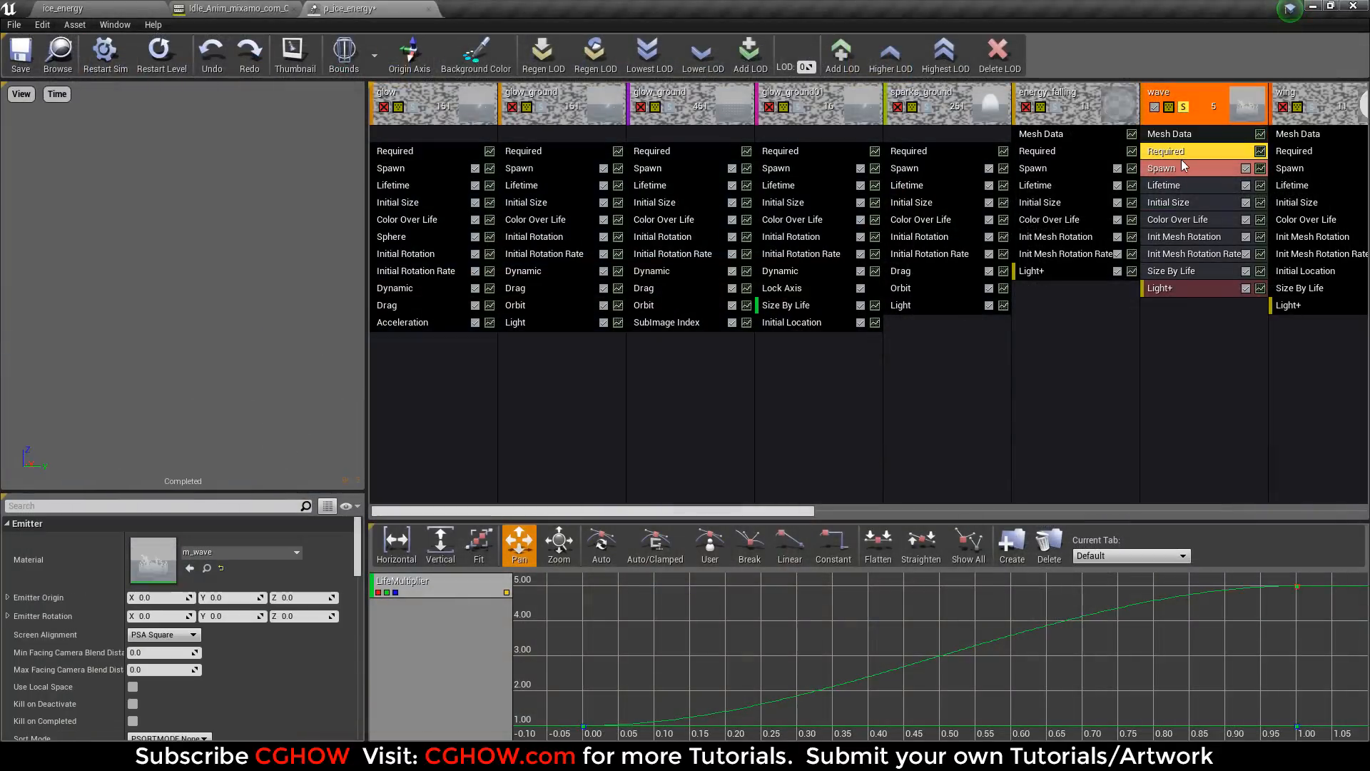
pyautogui.doubleClick(136, 560)
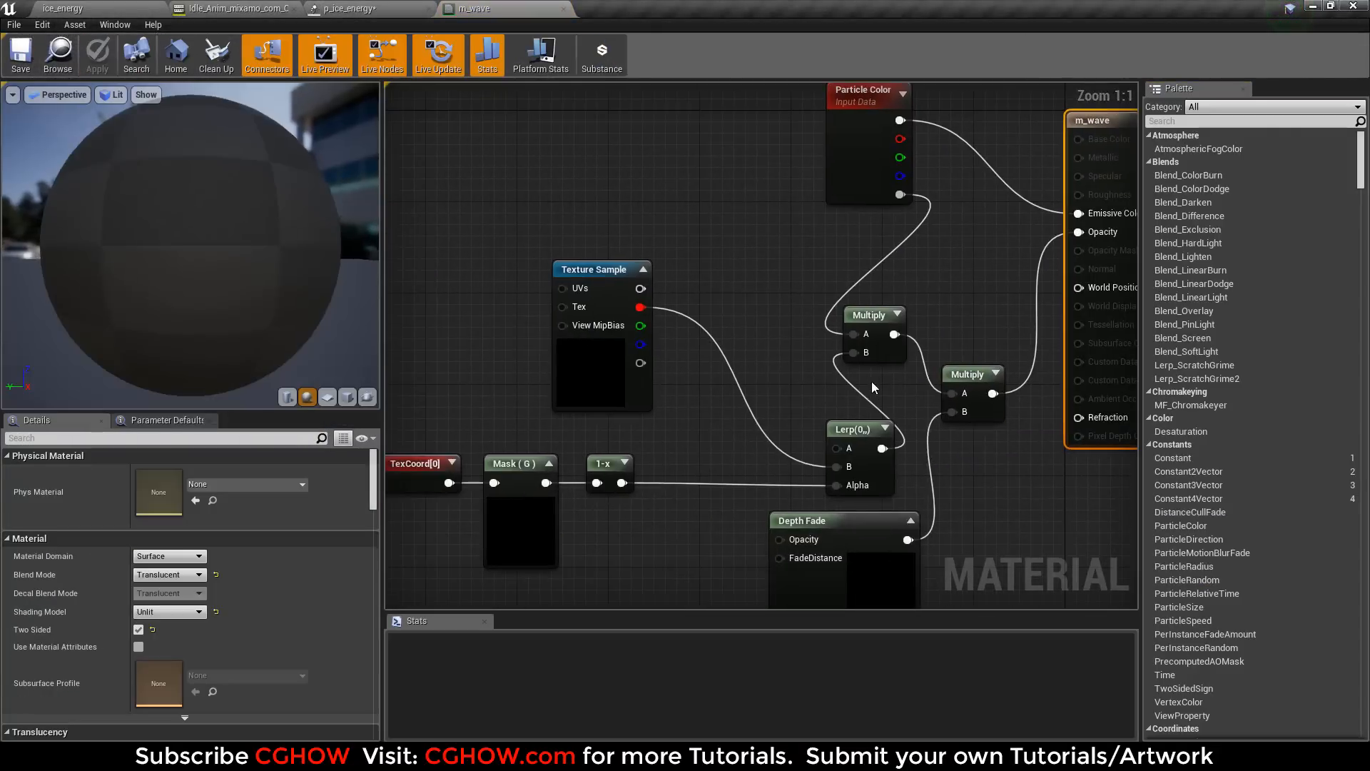
pyautogui.doubleClick(625, 388)
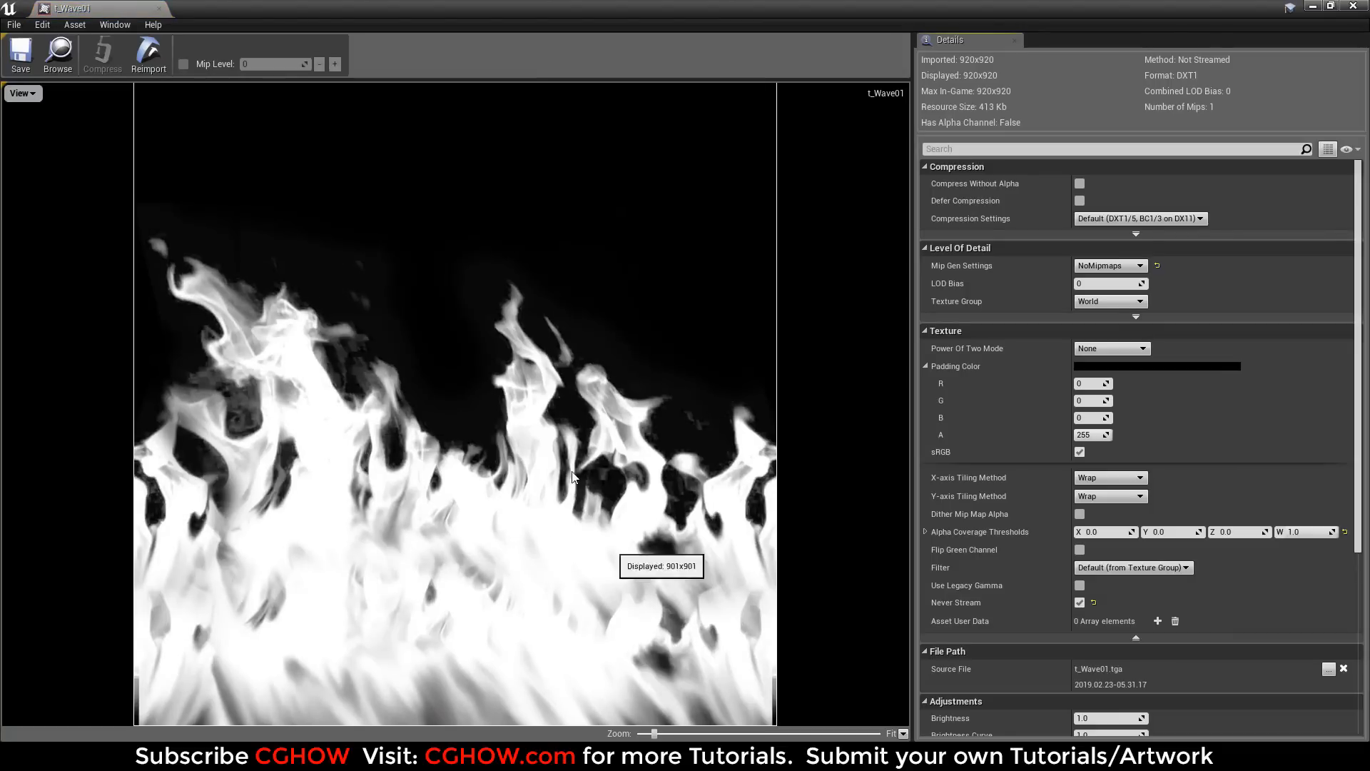
pyautogui.click(159, 8)
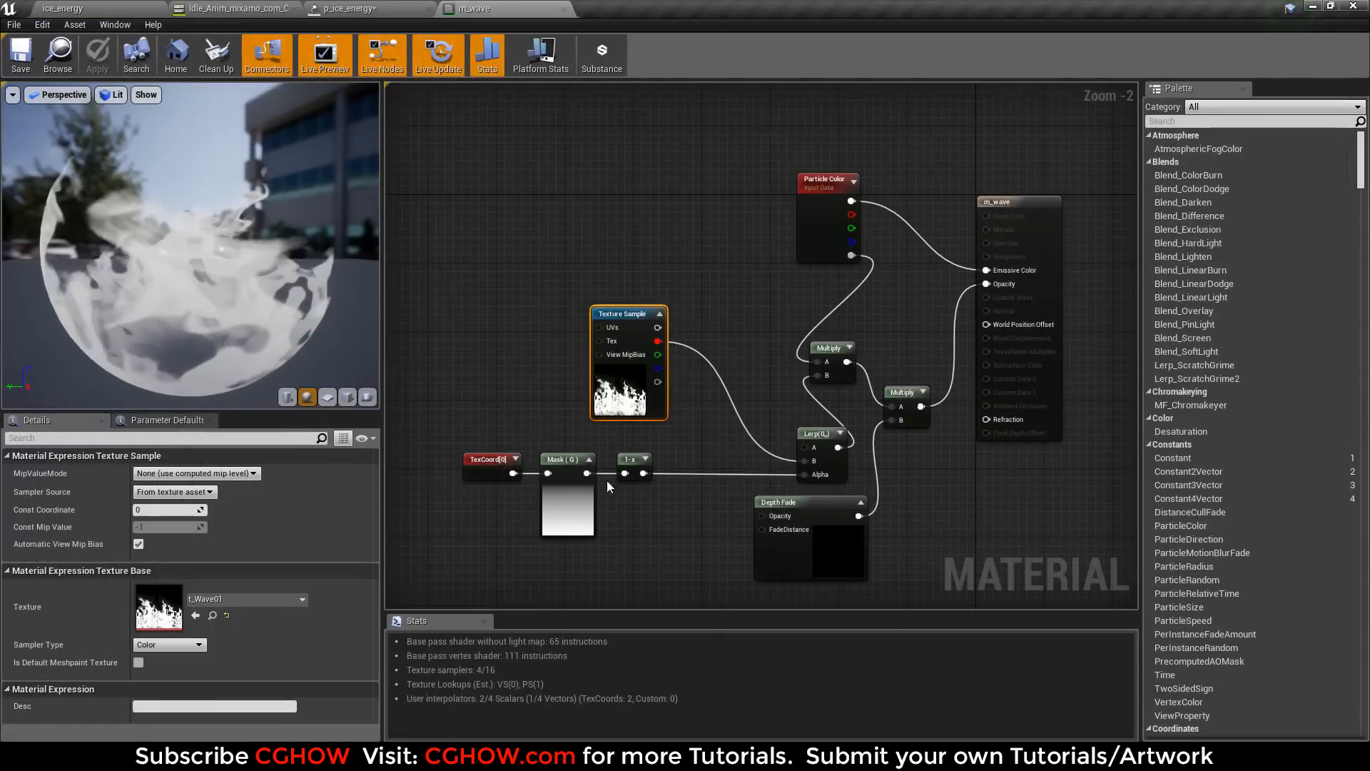
# - Inspect m_wave's green-channel Mask node, preview the material on a cube, review the remaining graph, and close the material
pyautogui.click(568, 499)
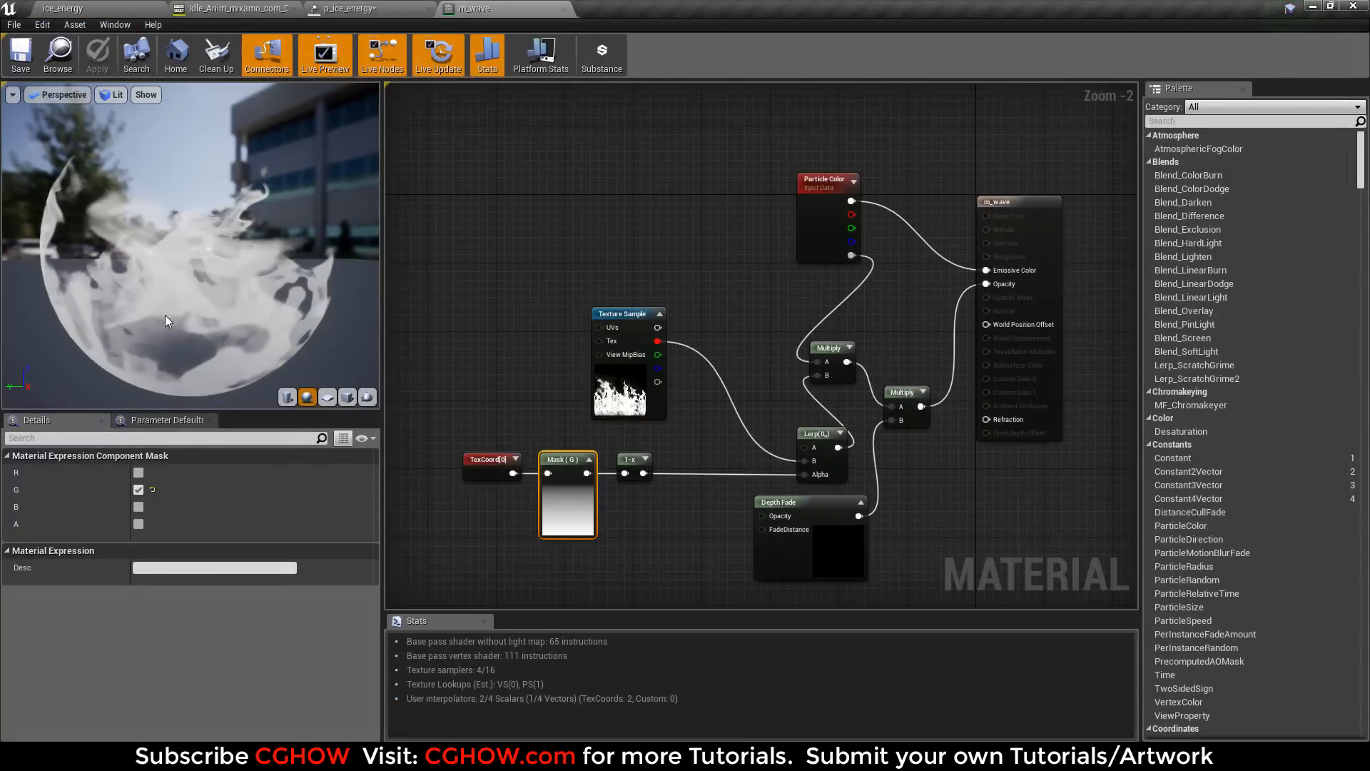
pyautogui.click(327, 397)
pyautogui.click(347, 397)
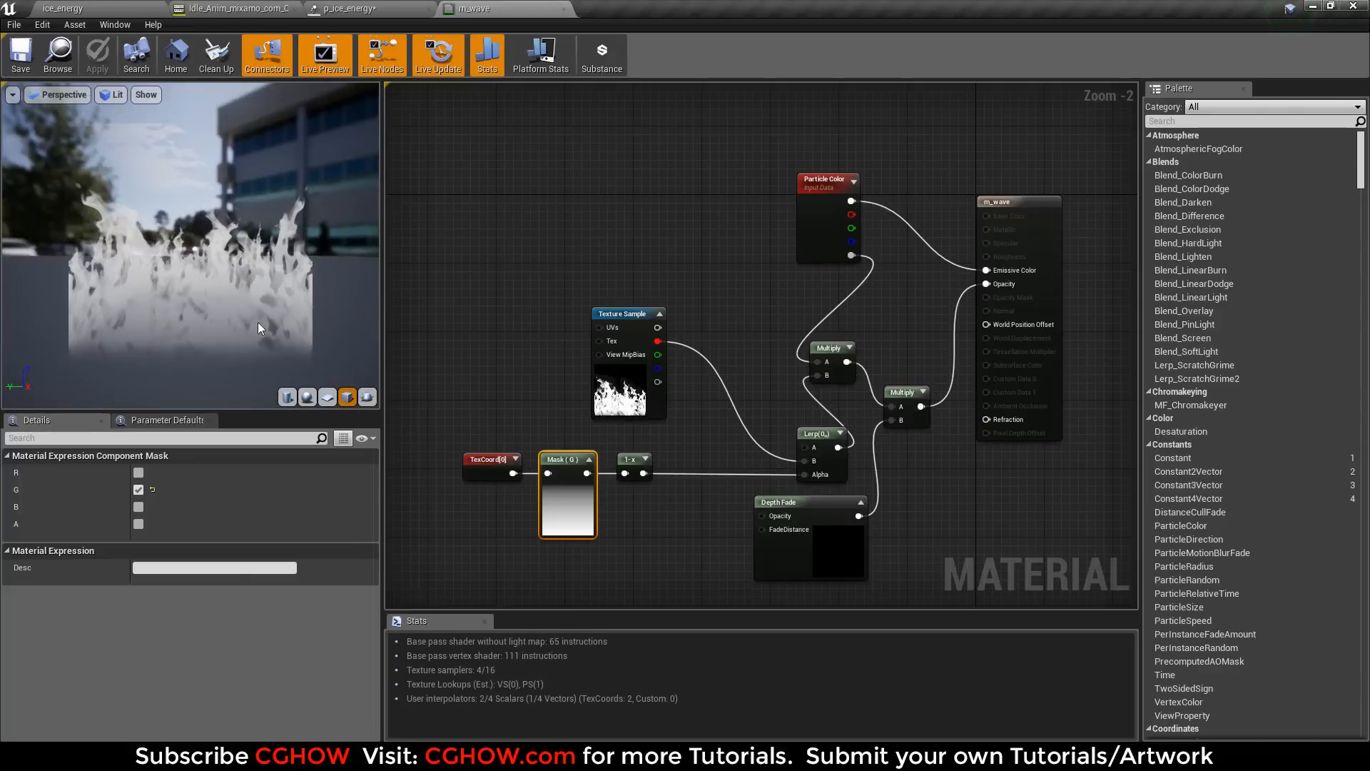
pyautogui.moveTo(745, 421); pyautogui.dragTo(635, 384, button='right')
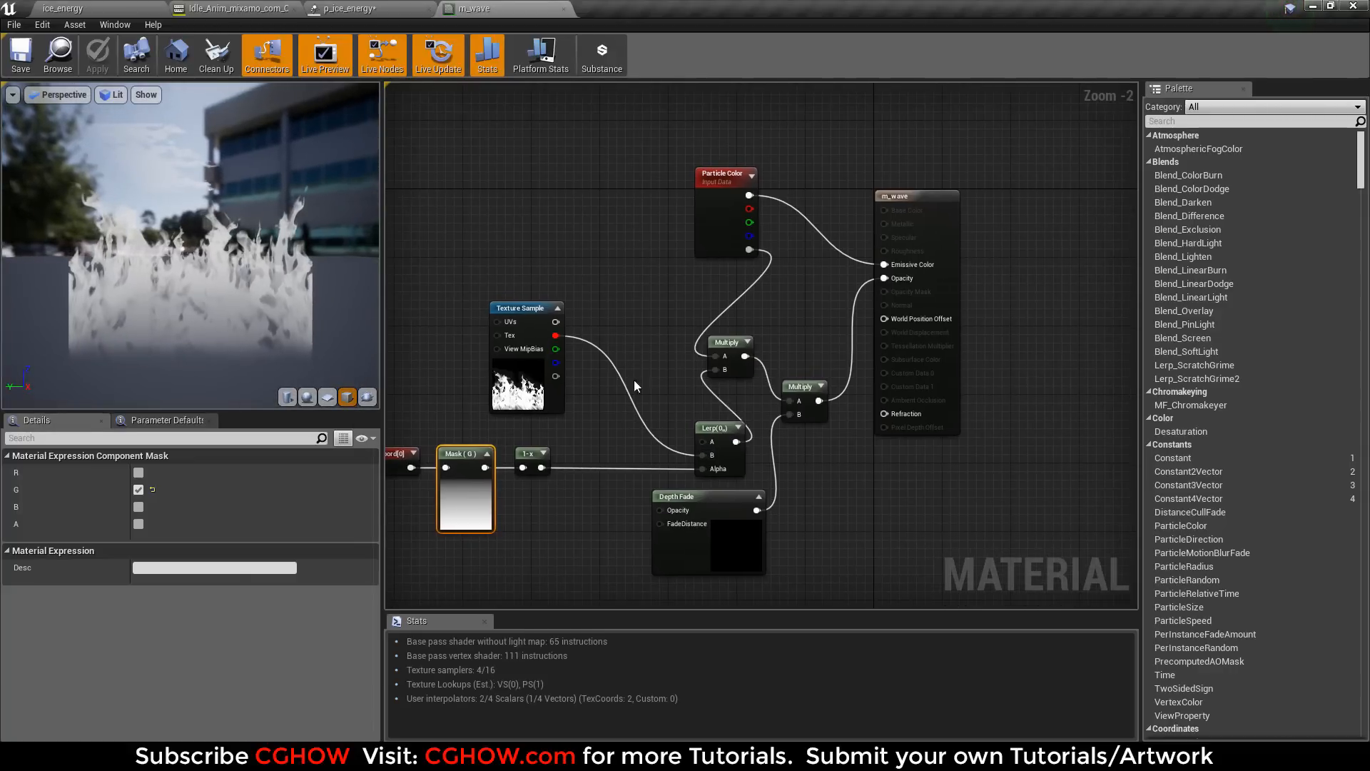
pyautogui.click(563, 8)
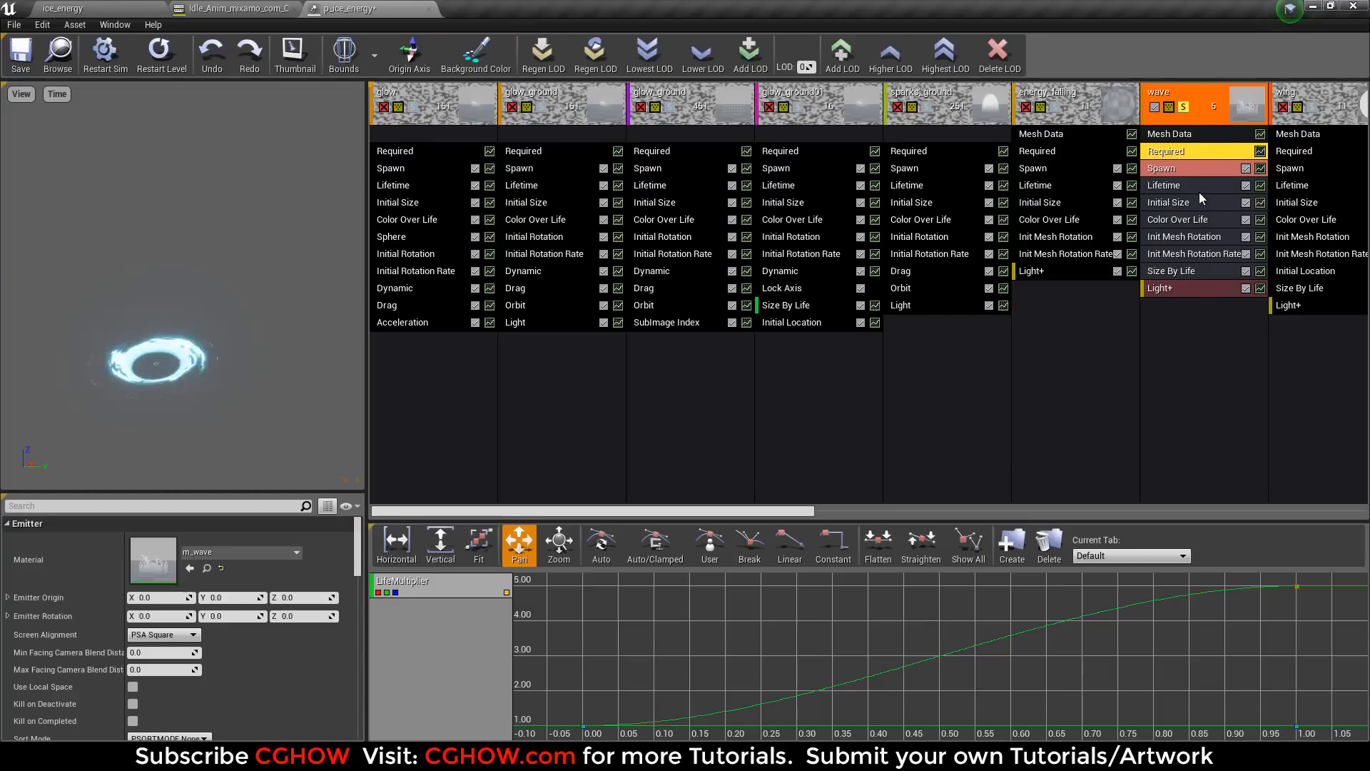
# - Examine the Init Mesh Rotation Rate, Size By Life and Light settings of the wave emitter
pyautogui.click(1227, 254)
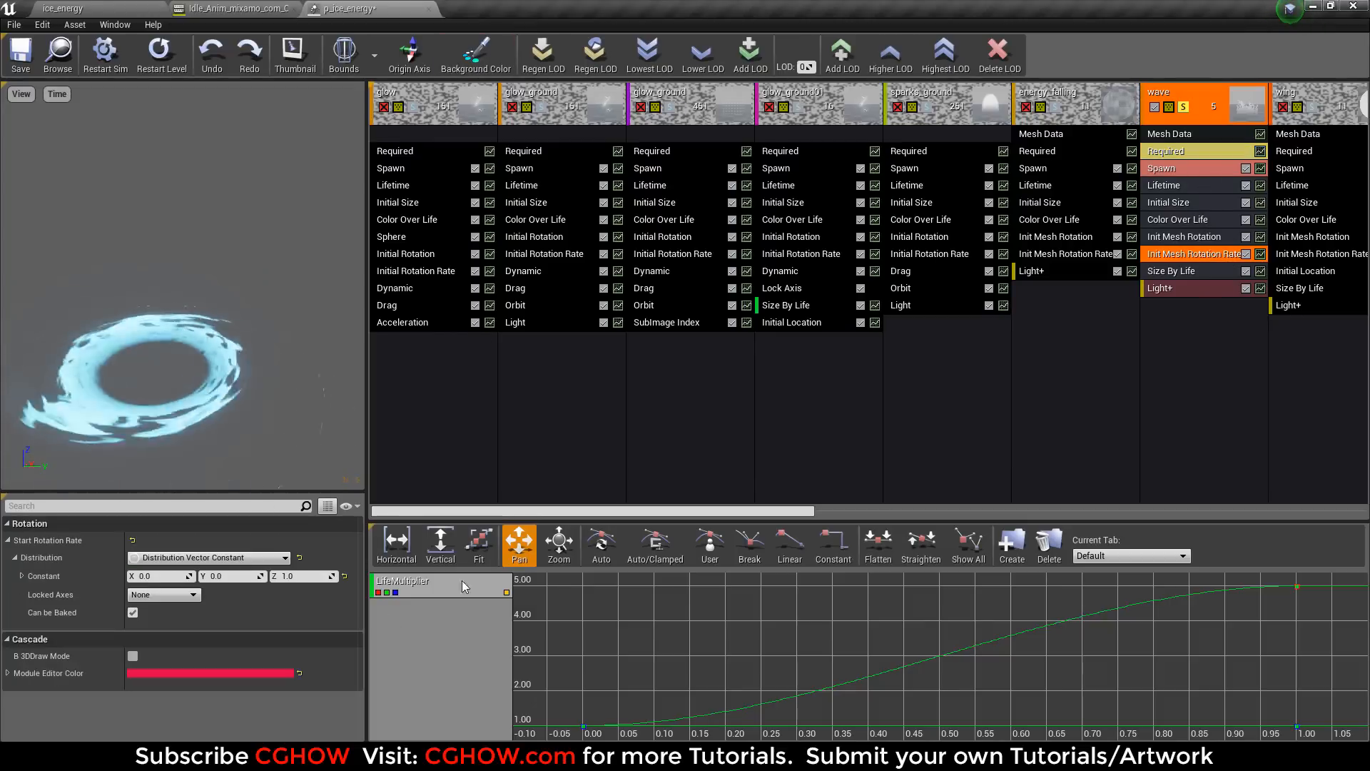
pyautogui.click(1176, 272)
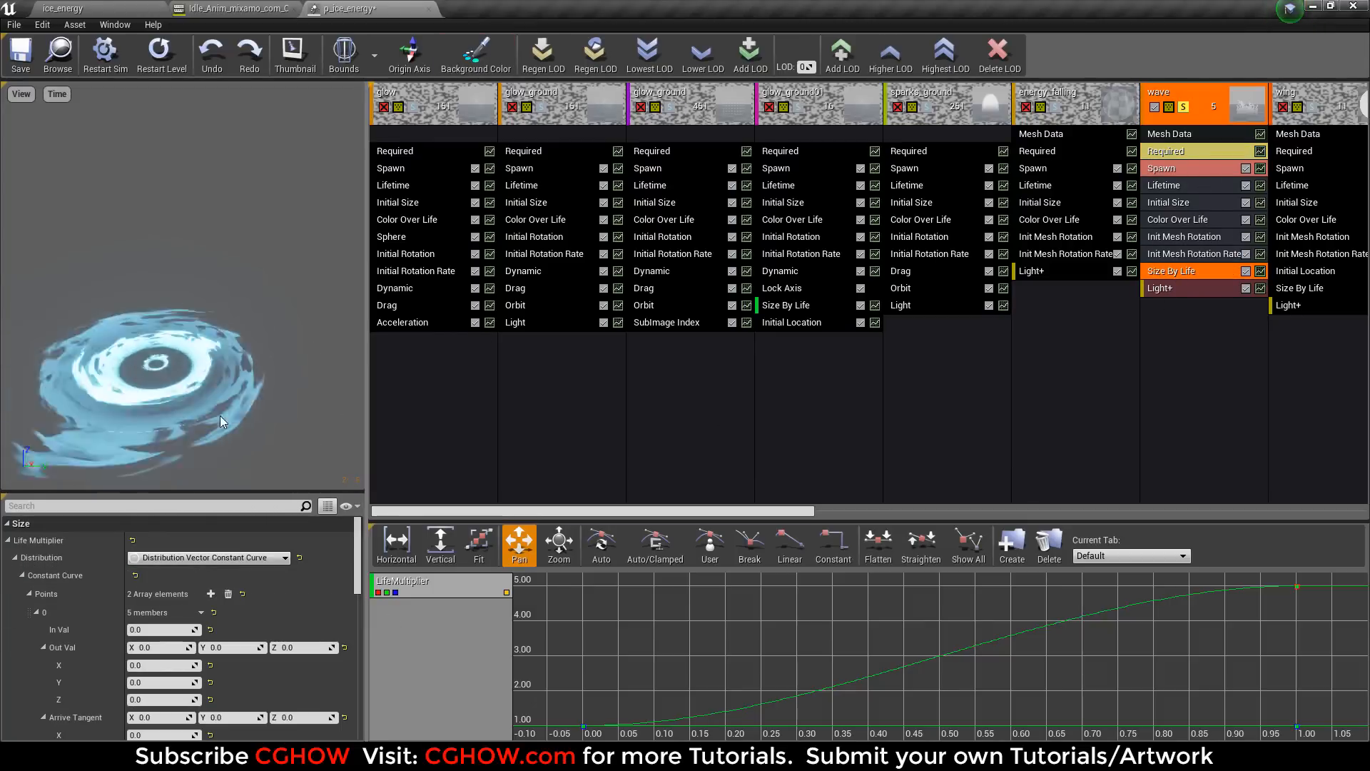
pyautogui.click(1214, 289)
# - Switch the solo preview from the wave emitter to the wing emitter
pyautogui.moveTo(612, 511); pyautogui.dragTo(818, 510)
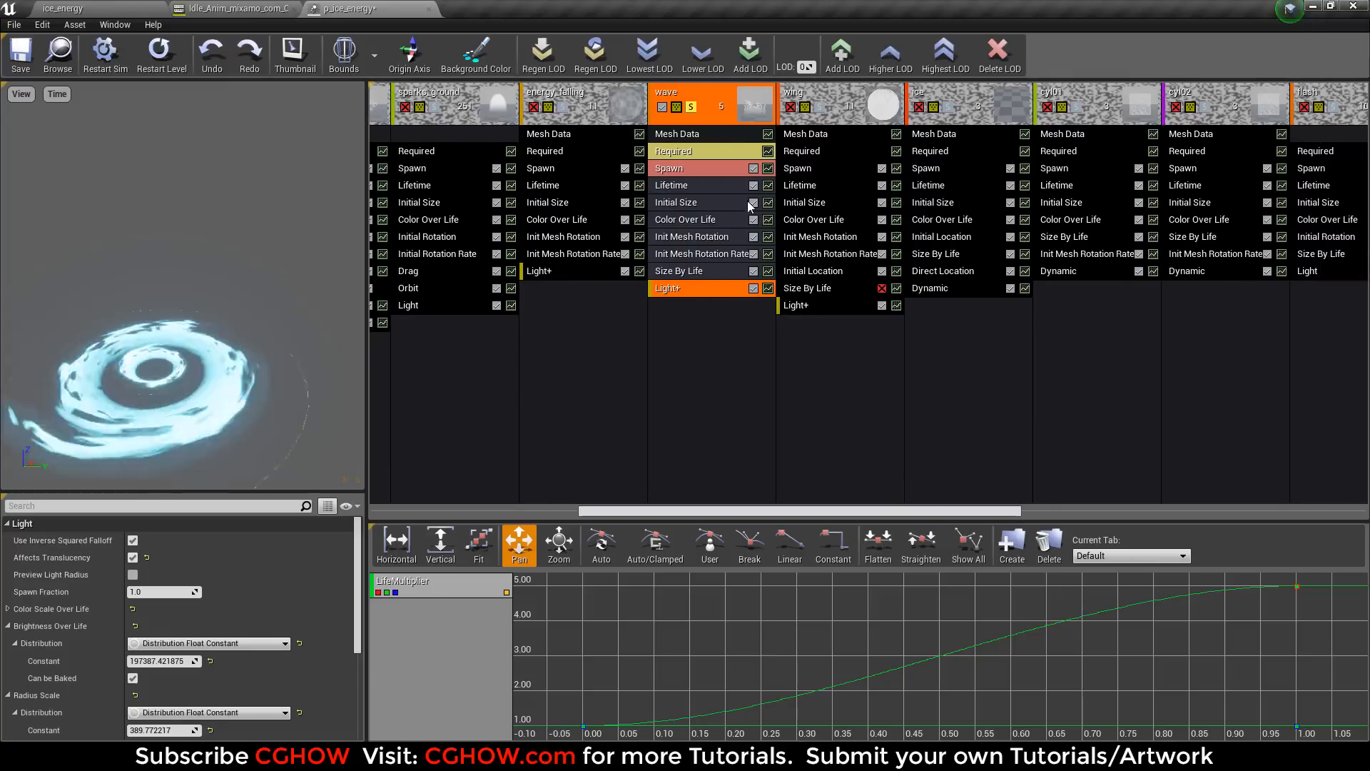
pyautogui.click(696, 111)
pyautogui.click(817, 118)
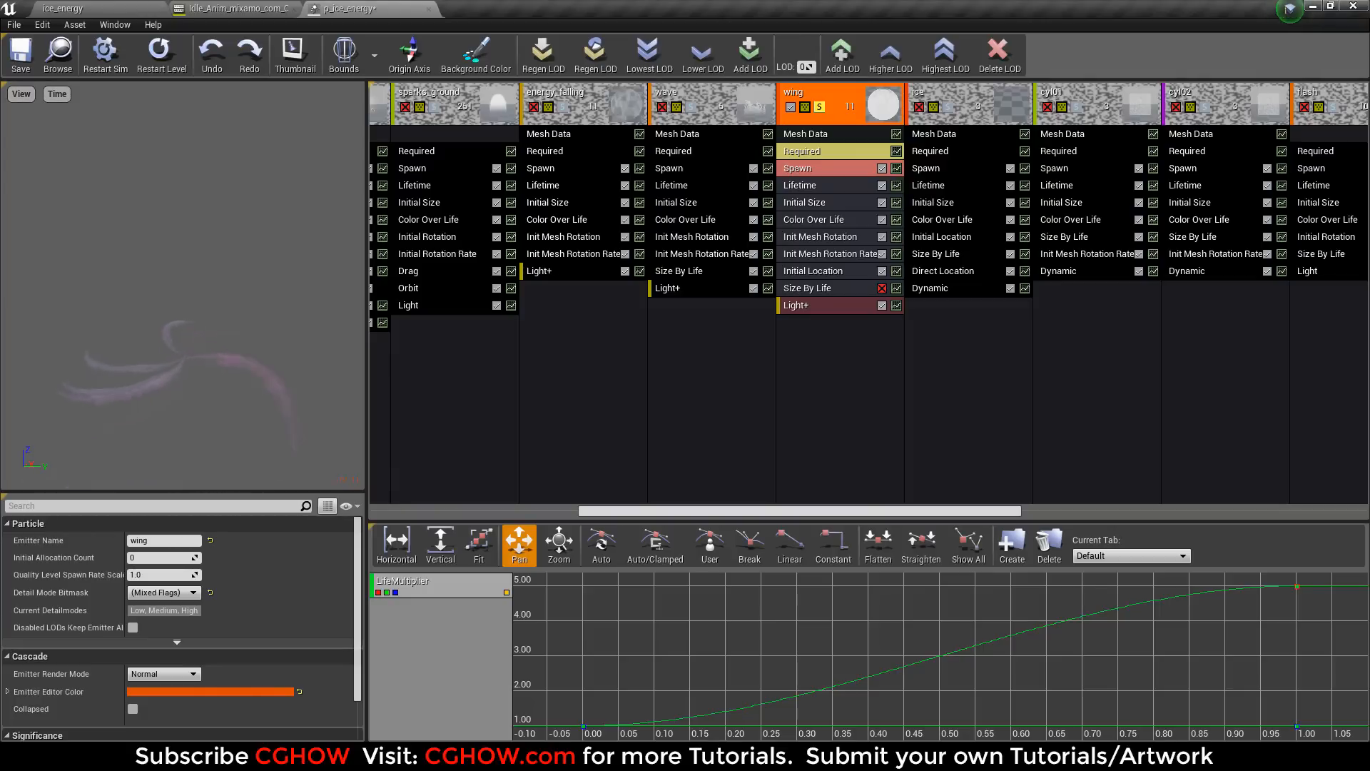
# - Open the sm_wing mesh from the wing emitter's Mesh Data and examine its shape
pyautogui.click(822, 135)
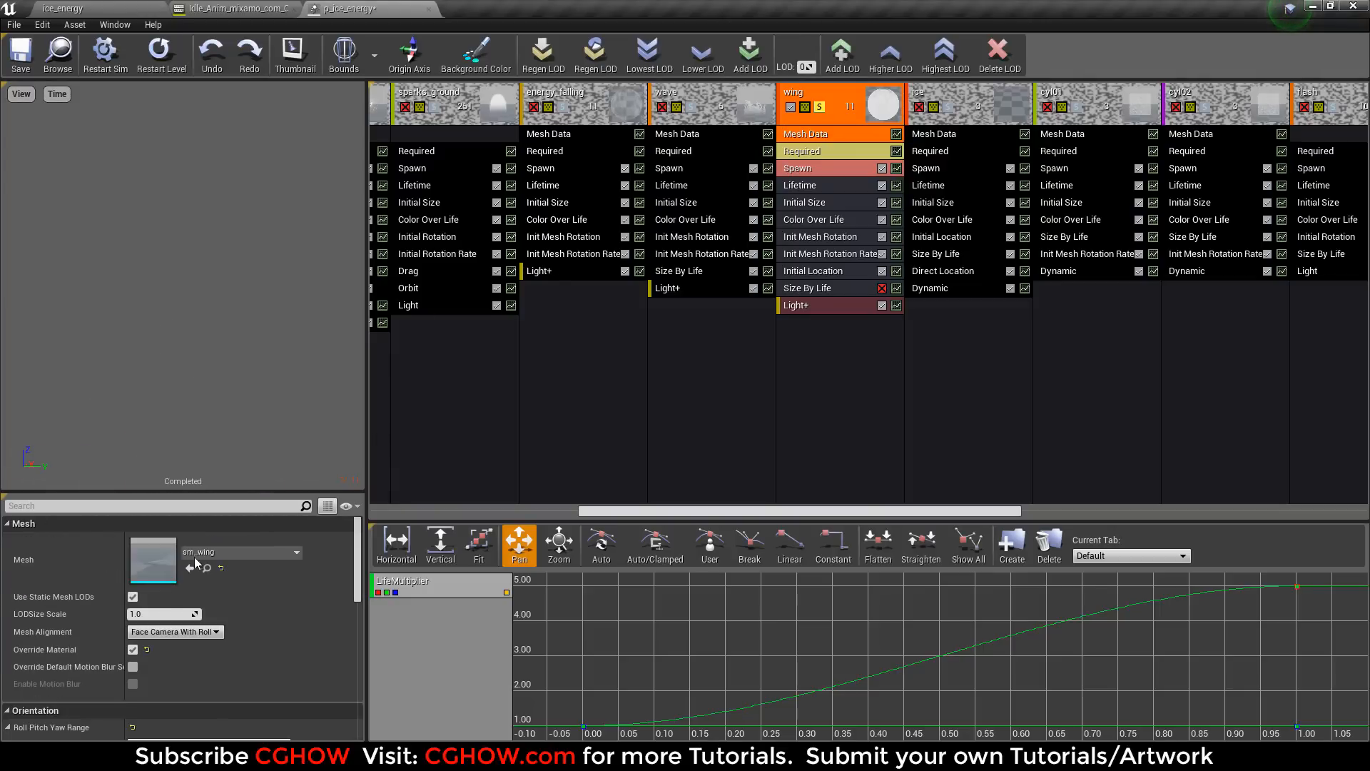
pyautogui.doubleClick(156, 572)
pyautogui.moveTo(477, 443)
pyautogui.mouseDown(button='right')
pyautogui.moveTo(480, 428)
pyautogui.moveTo(477, 443)
pyautogui.mouseUp(button='right')
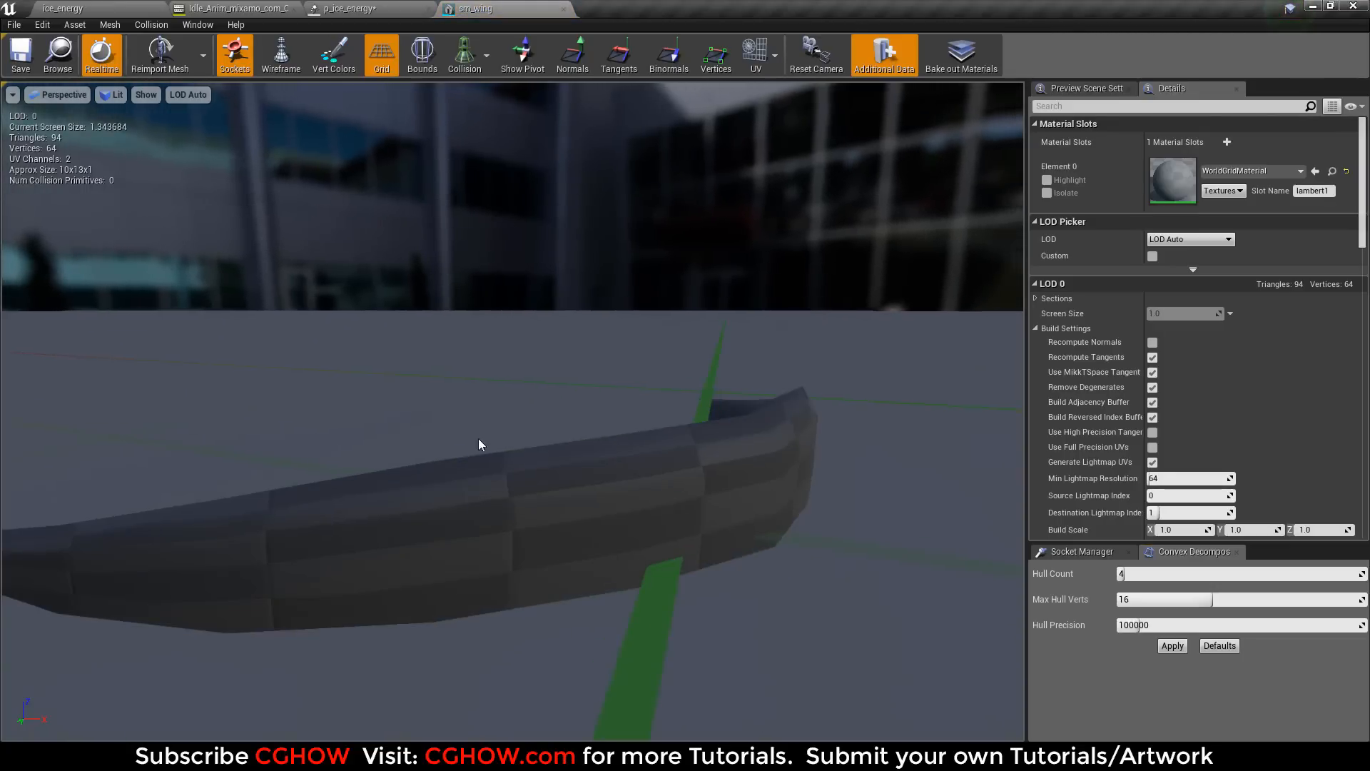
# - Examine the sm_wing mesh from another angle and close it
pyautogui.moveTo(477, 443); pyautogui.dragTo(516, 460)
pyautogui.moveTo(516, 459)
pyautogui.mouseDown(button='right')
pyautogui.moveTo(517, 435)
pyautogui.moveTo(517, 457)
pyautogui.mouseUp(button='right')
pyautogui.middleClick(475, 6)
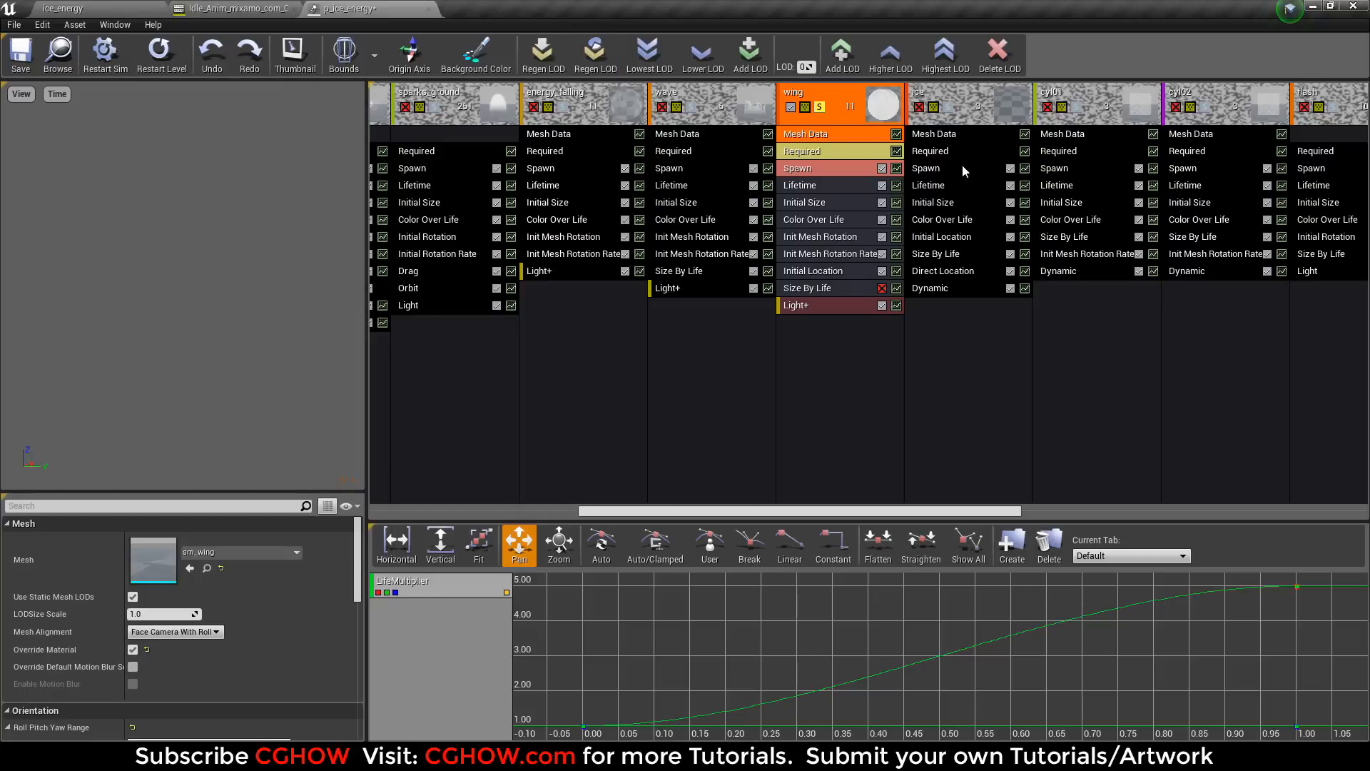
# - Inspect the wing emitter's m_wing material and its t_wing texture, close both, and check the Init Mesh Rotation Rate settings
pyautogui.click(822, 151)
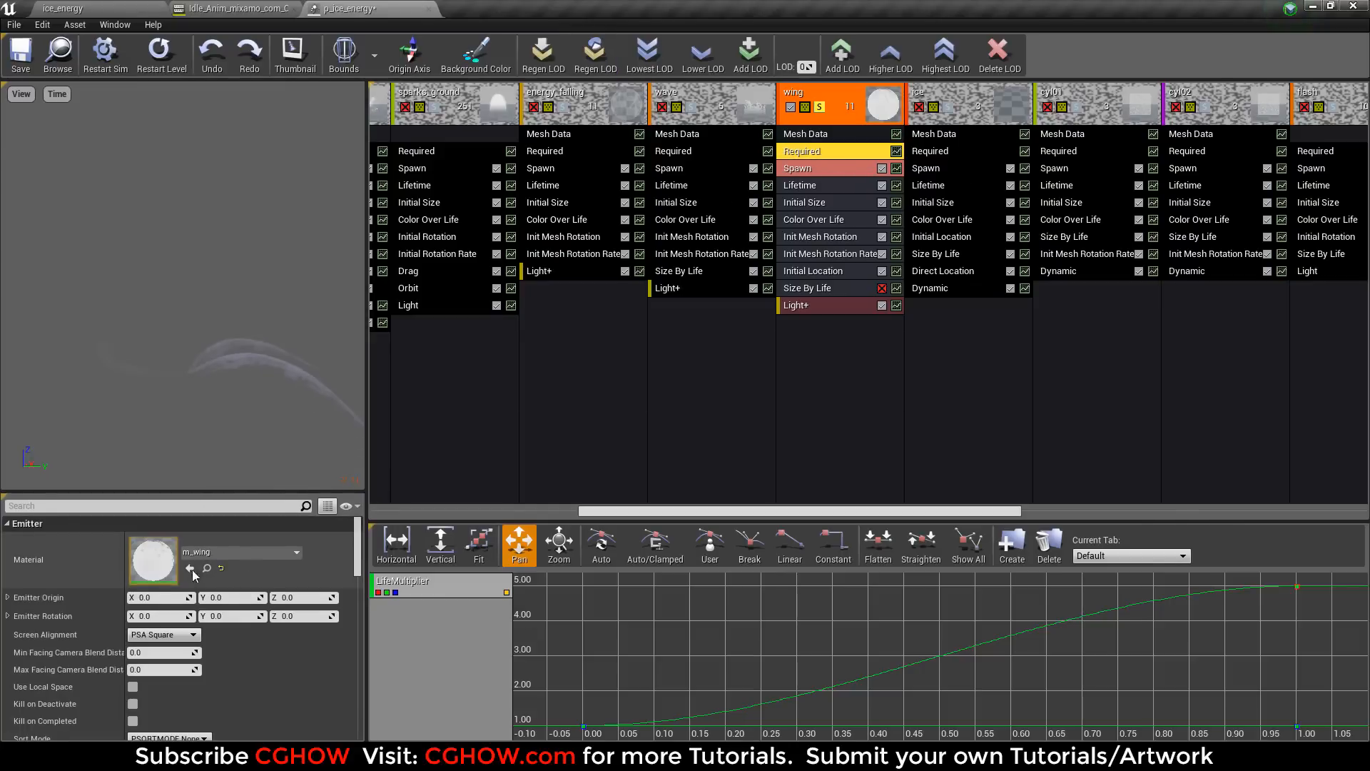
pyautogui.doubleClick(152, 559)
pyautogui.click(703, 357)
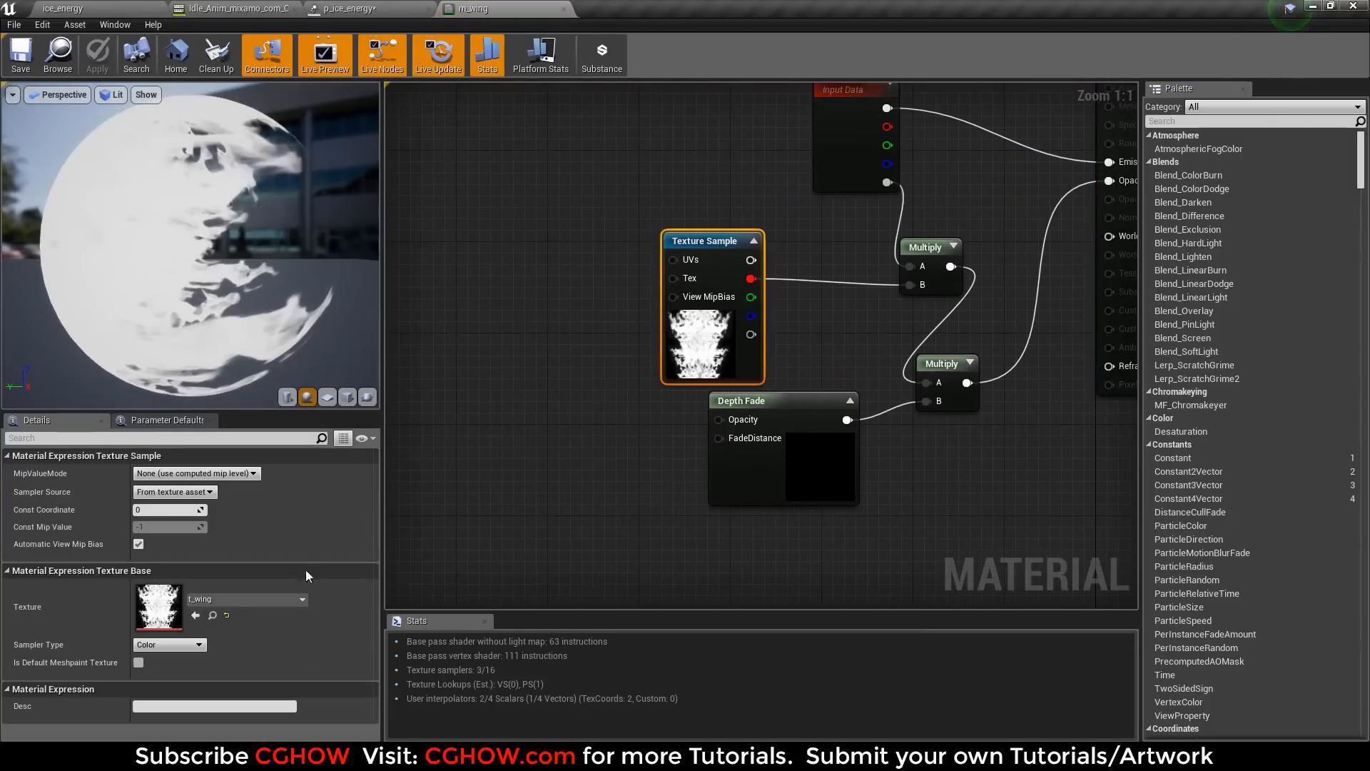
pyautogui.doubleClick(159, 617)
pyautogui.middleClick(129, 8)
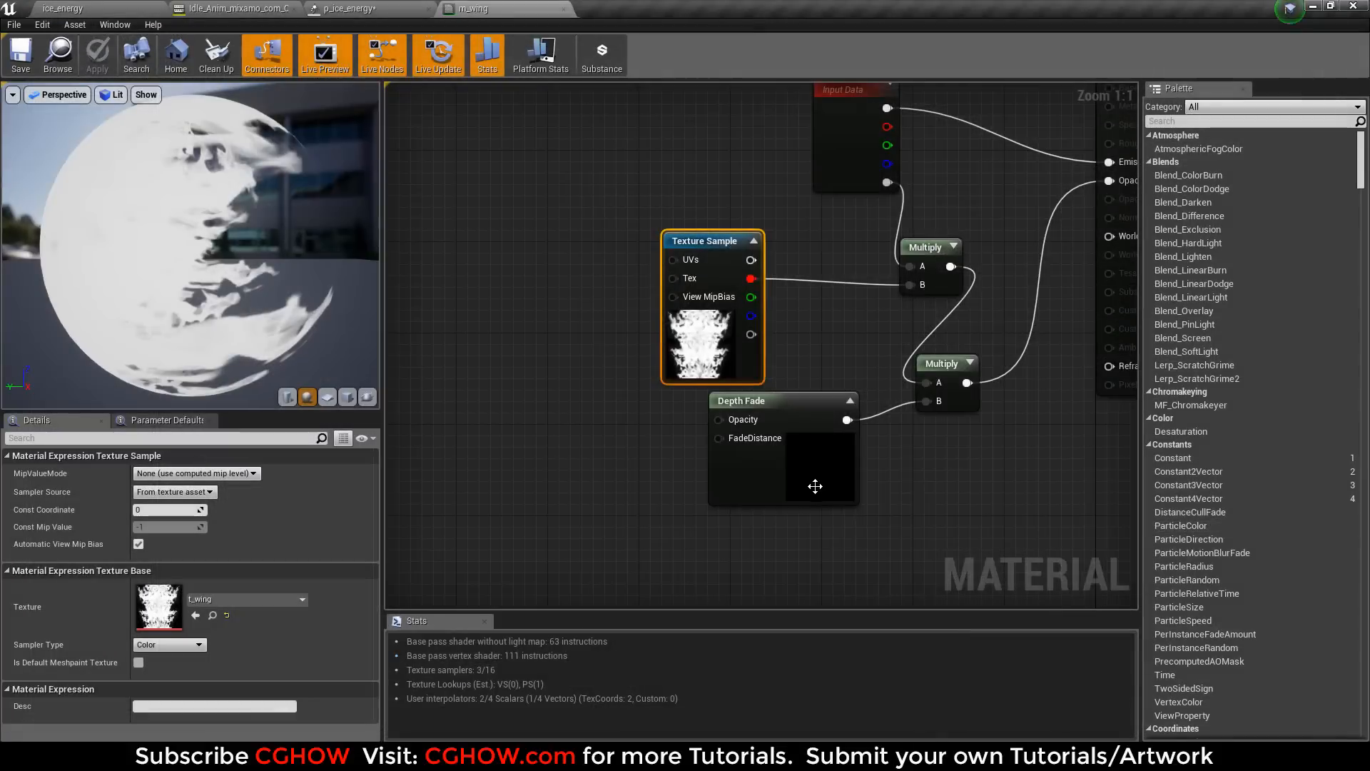
pyautogui.middleClick(485, 5)
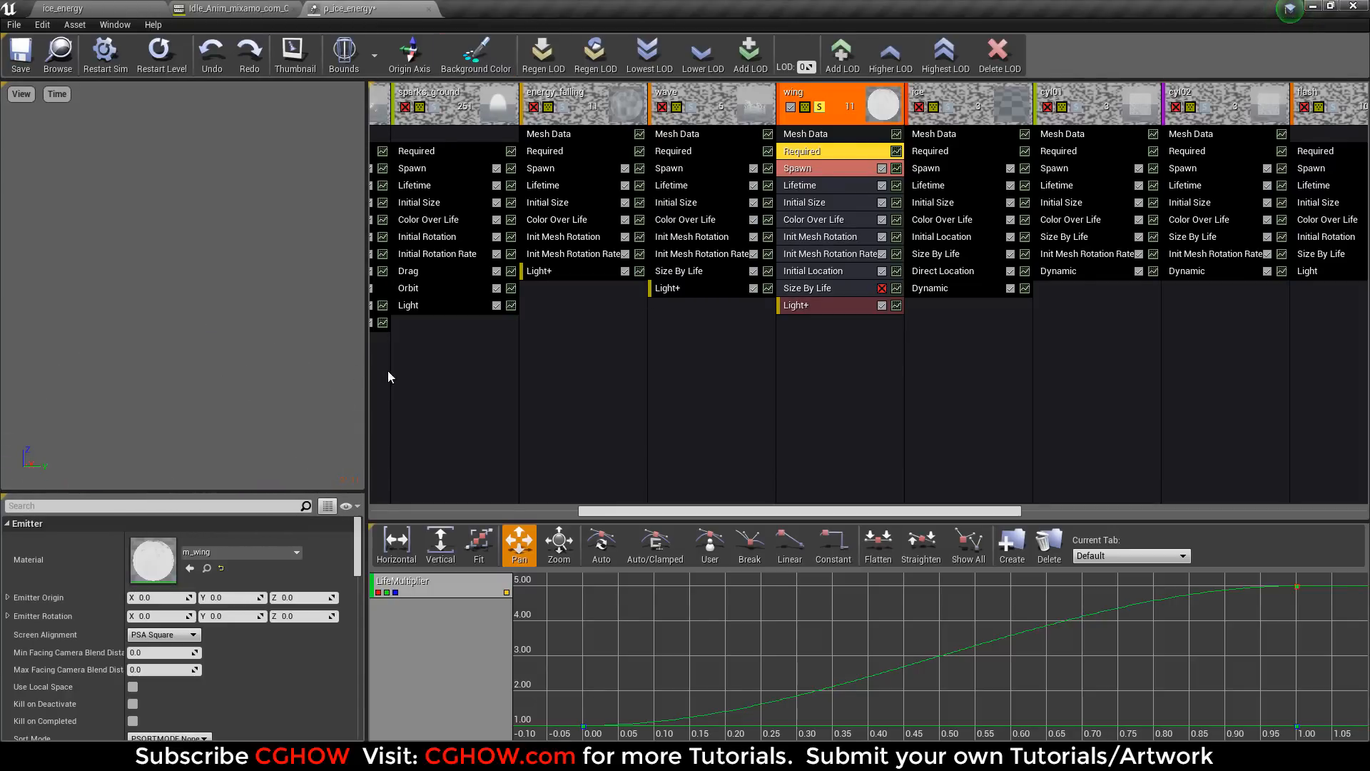
pyautogui.click(836, 255)
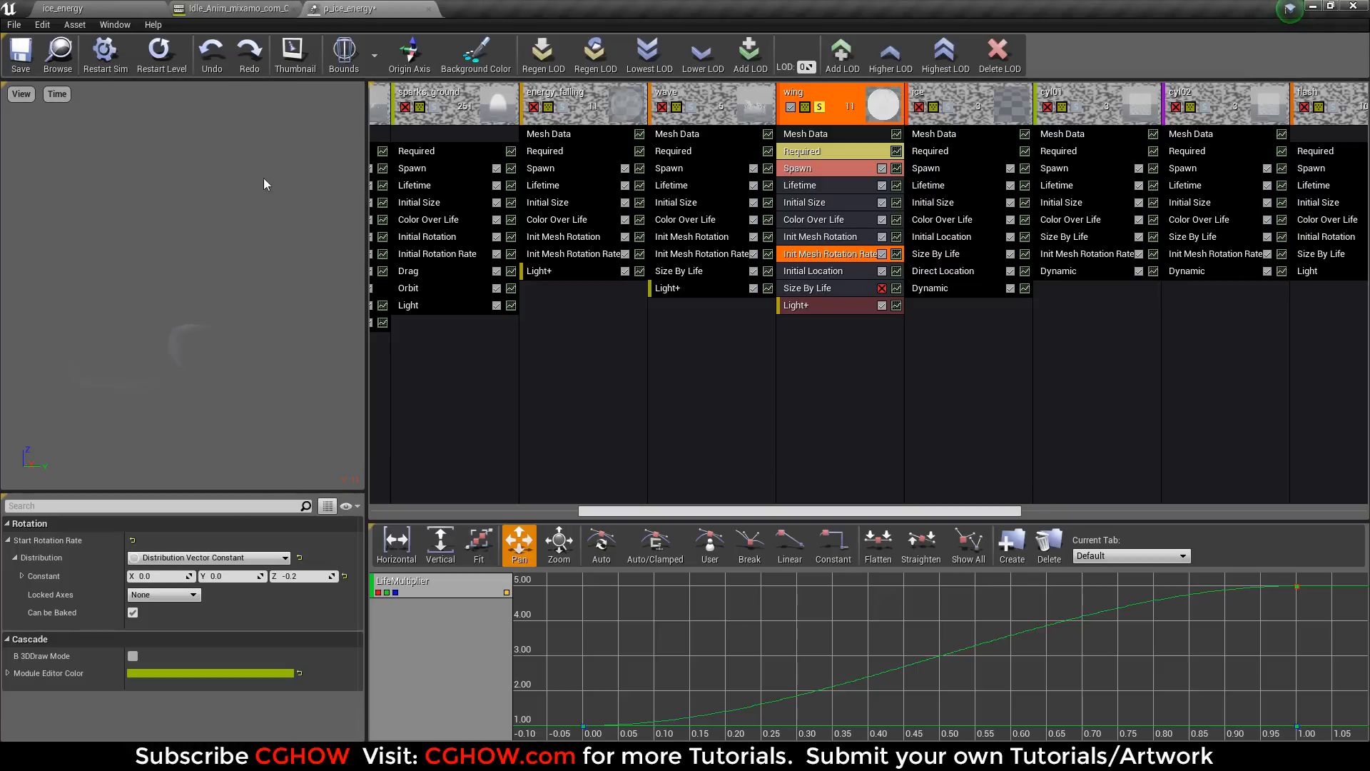
# - Switch the solo preview from the wing emitter to the ice emitter and review its Required duration and delay settings
pyautogui.click(956, 107)
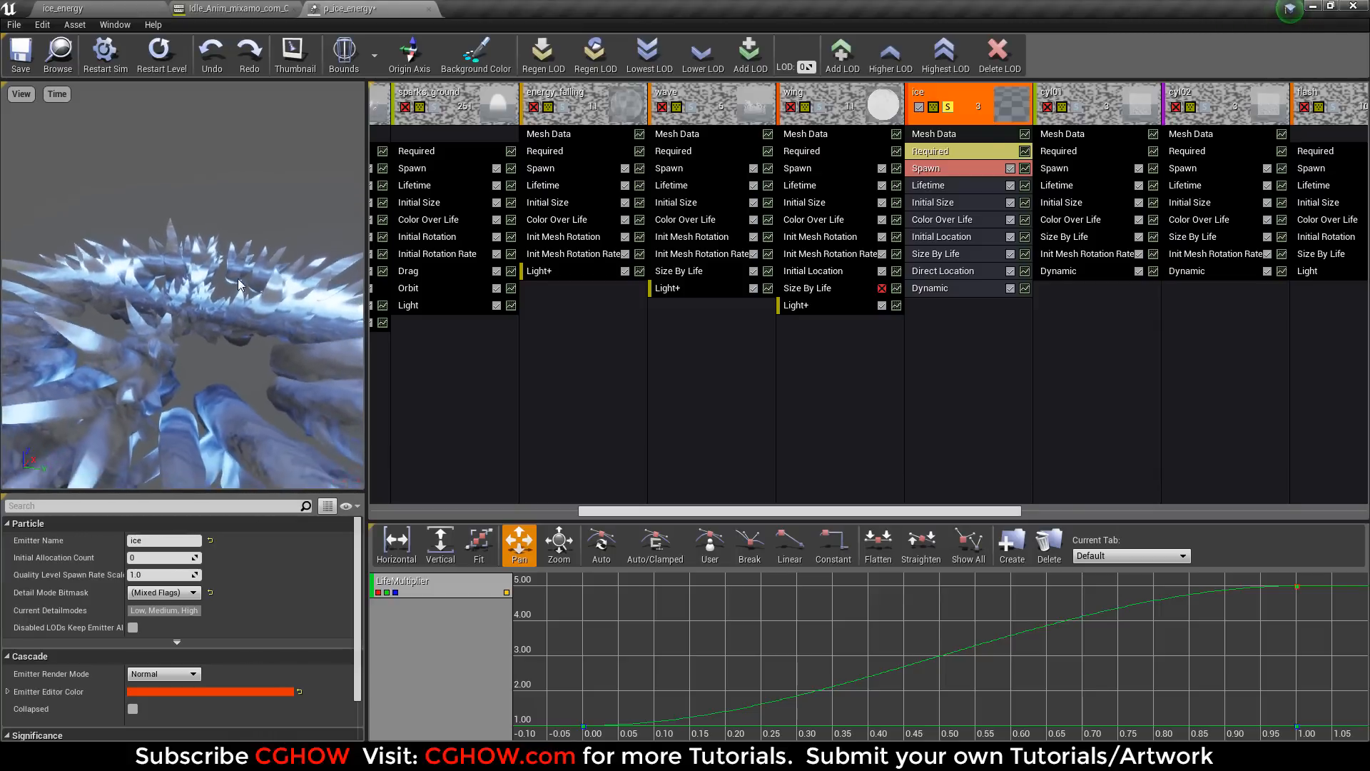
pyautogui.click(947, 151)
pyautogui.scroll(-5, 253, 635)
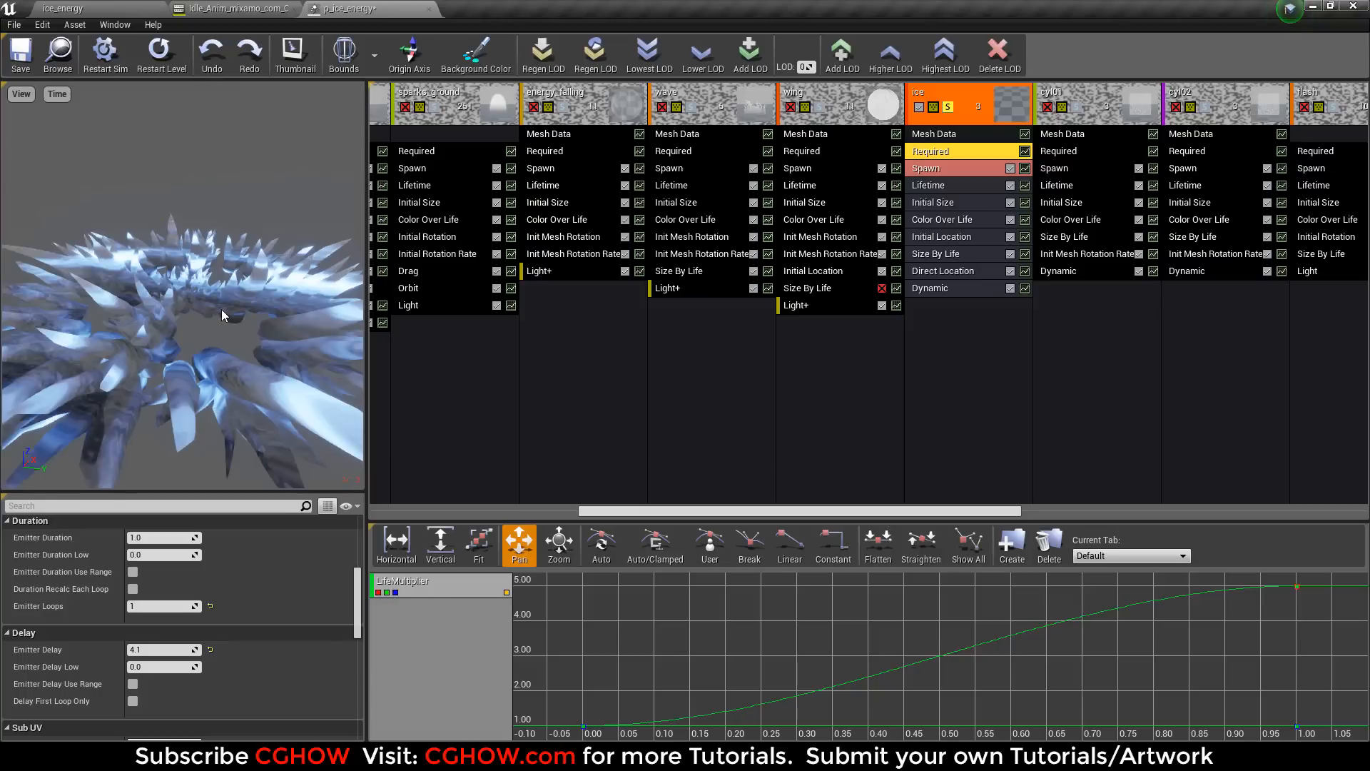
pyautogui.moveTo(227, 316); pyautogui.dragTo(150, 315)
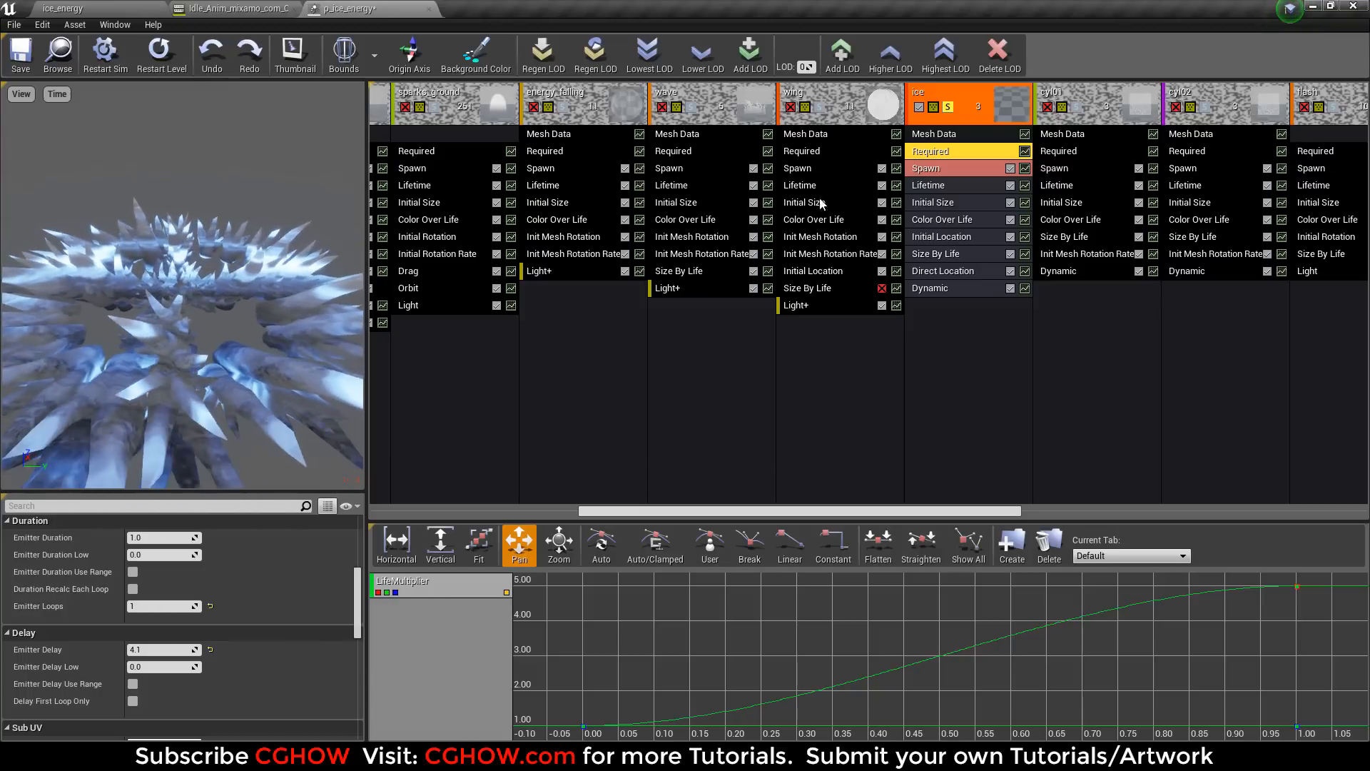
# - Open the sm_icecle mesh from the ice emitter's Mesh Data, examine its spikes from several angles, and close it
pyautogui.click(933, 134)
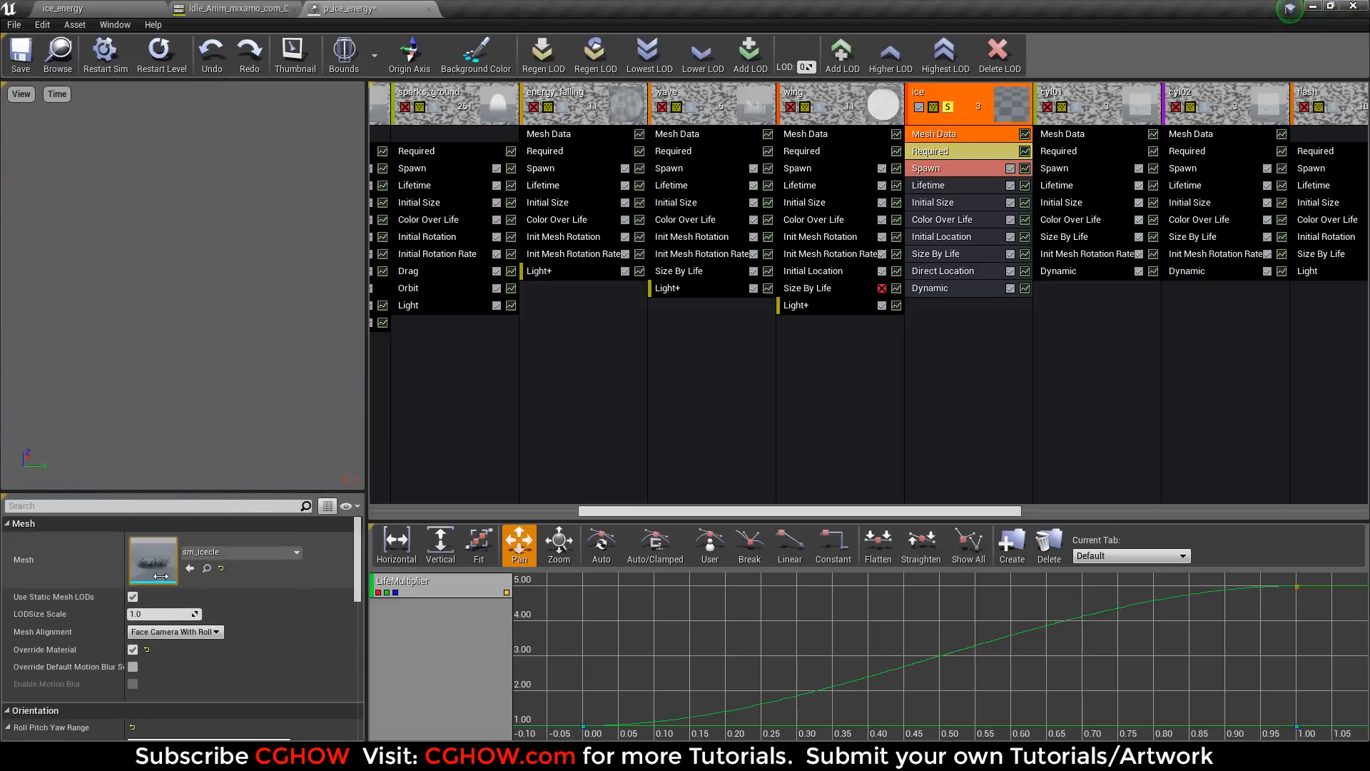
pyautogui.doubleClick(161, 576)
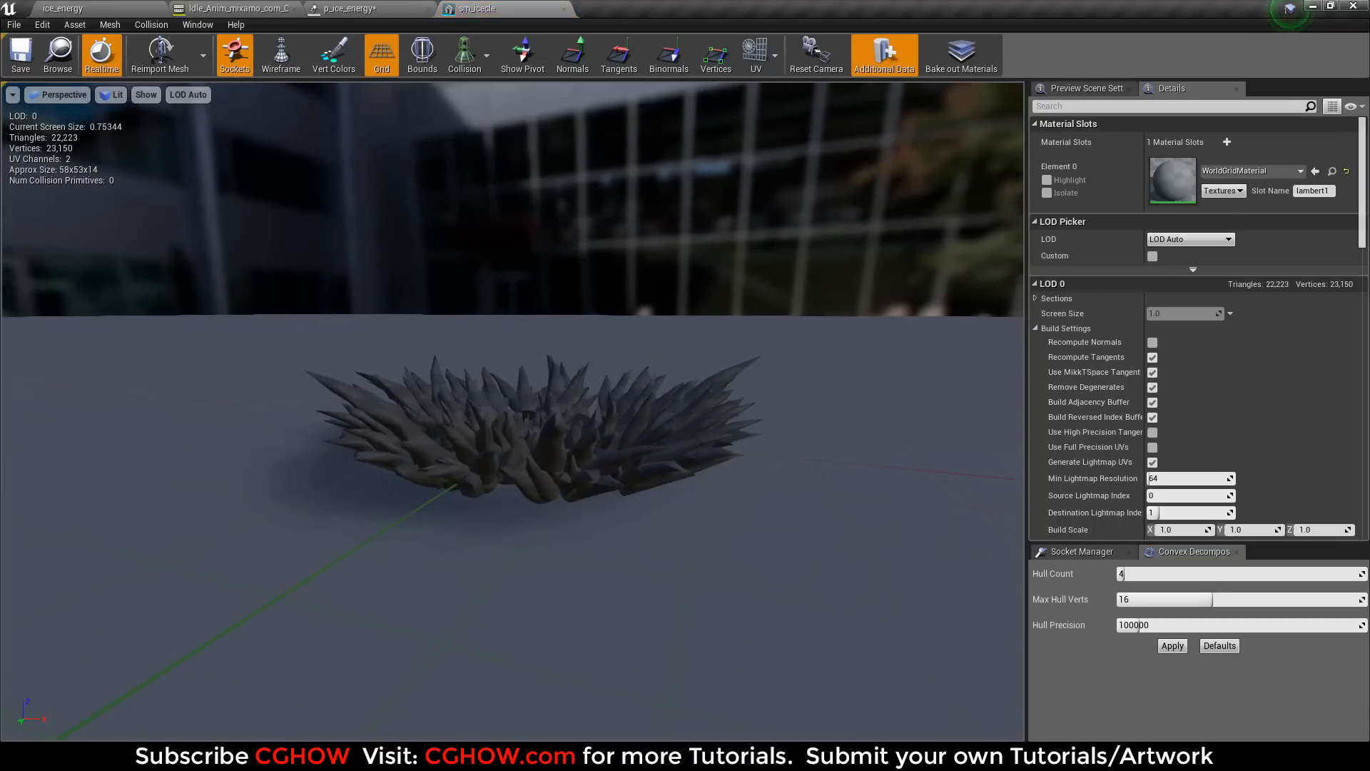
pyautogui.moveTo(461, 431); pyautogui.dragTo(307, 521)
pyautogui.scroll(5, 462, 431)
pyautogui.moveTo(462, 431); pyautogui.dragTo(610, 339)
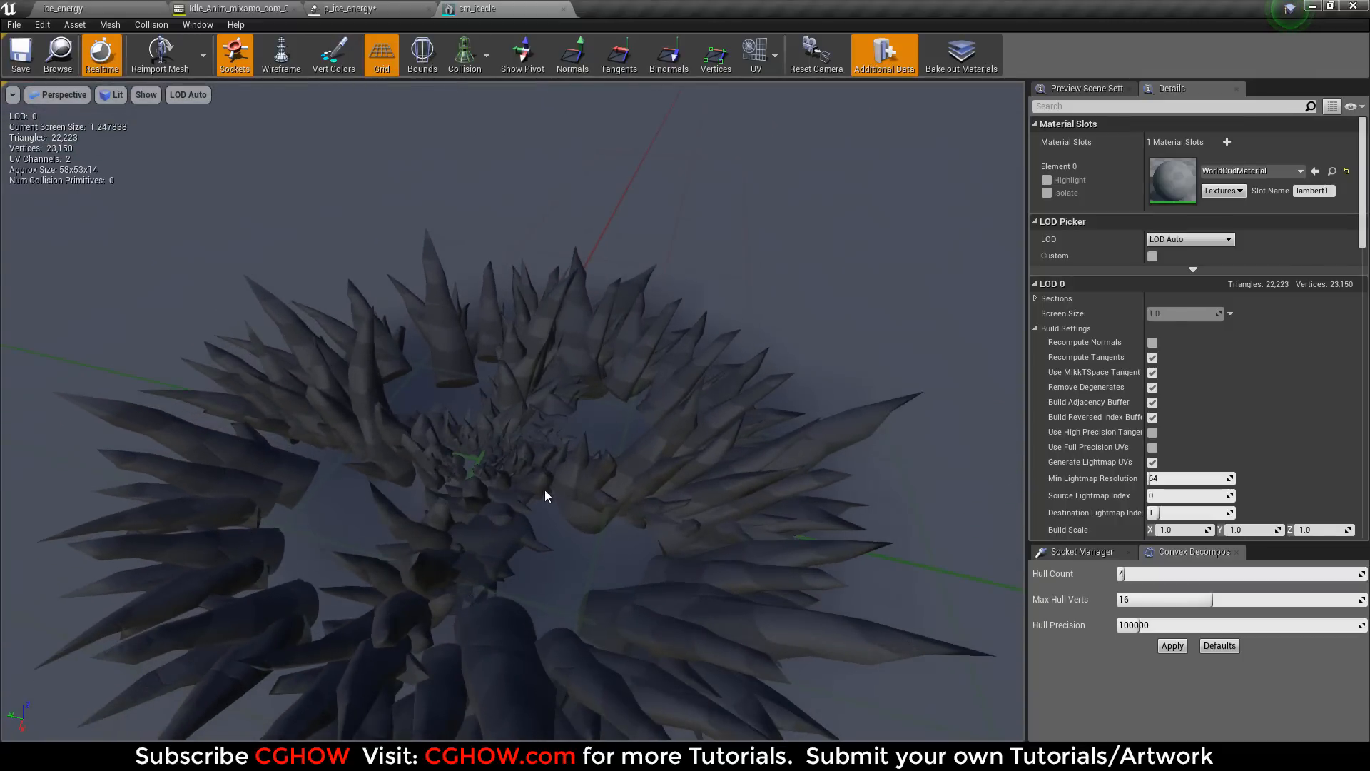
pyautogui.moveTo(545, 491); pyautogui.dragTo(633, 456)
pyautogui.moveTo(464, 437); pyautogui.dragTo(457, 413)
pyautogui.moveTo(364, 482); pyautogui.dragTo(386, 400)
pyautogui.middleClick(497, 10)
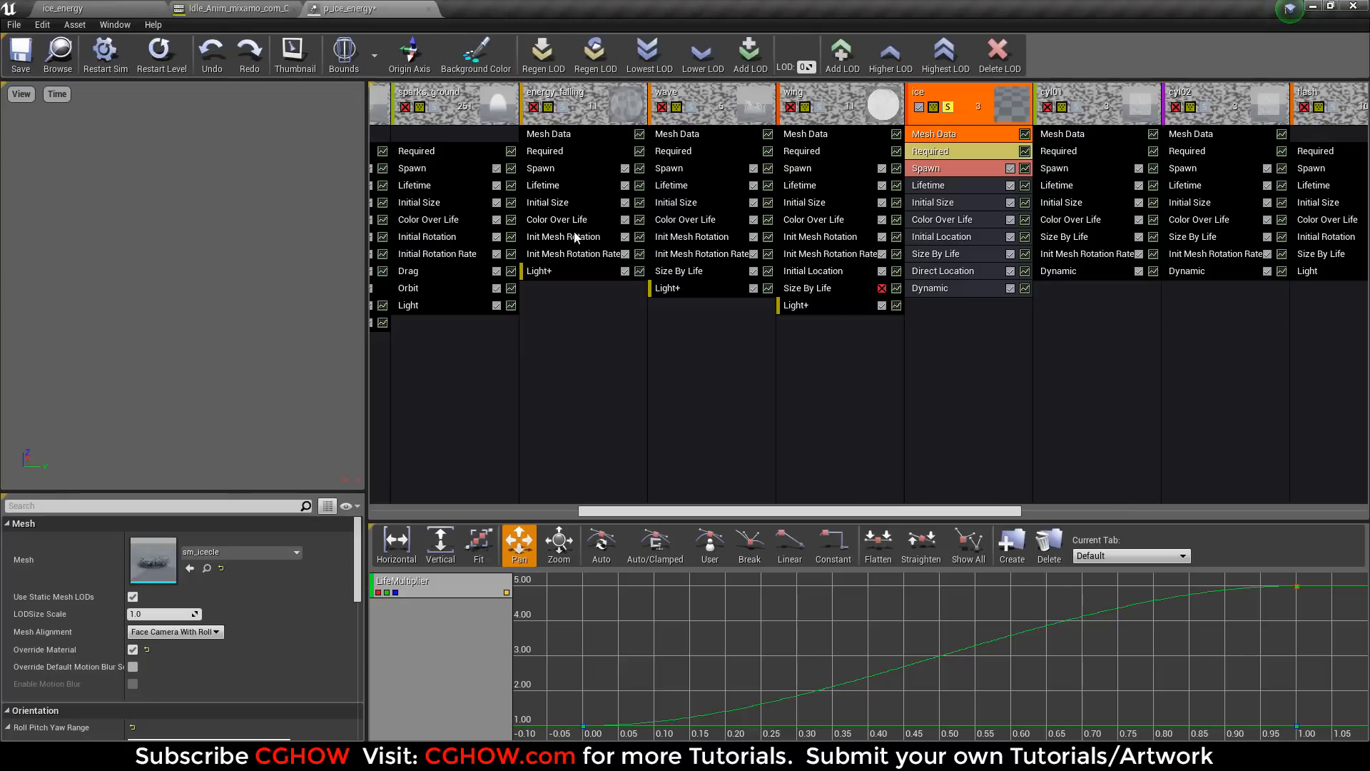
# - Open the ice emitter's m_ice material and examine the node graph around the Subtract, Lerp and Dynamic Parameter nodes
pyautogui.doubleClick(160, 575)
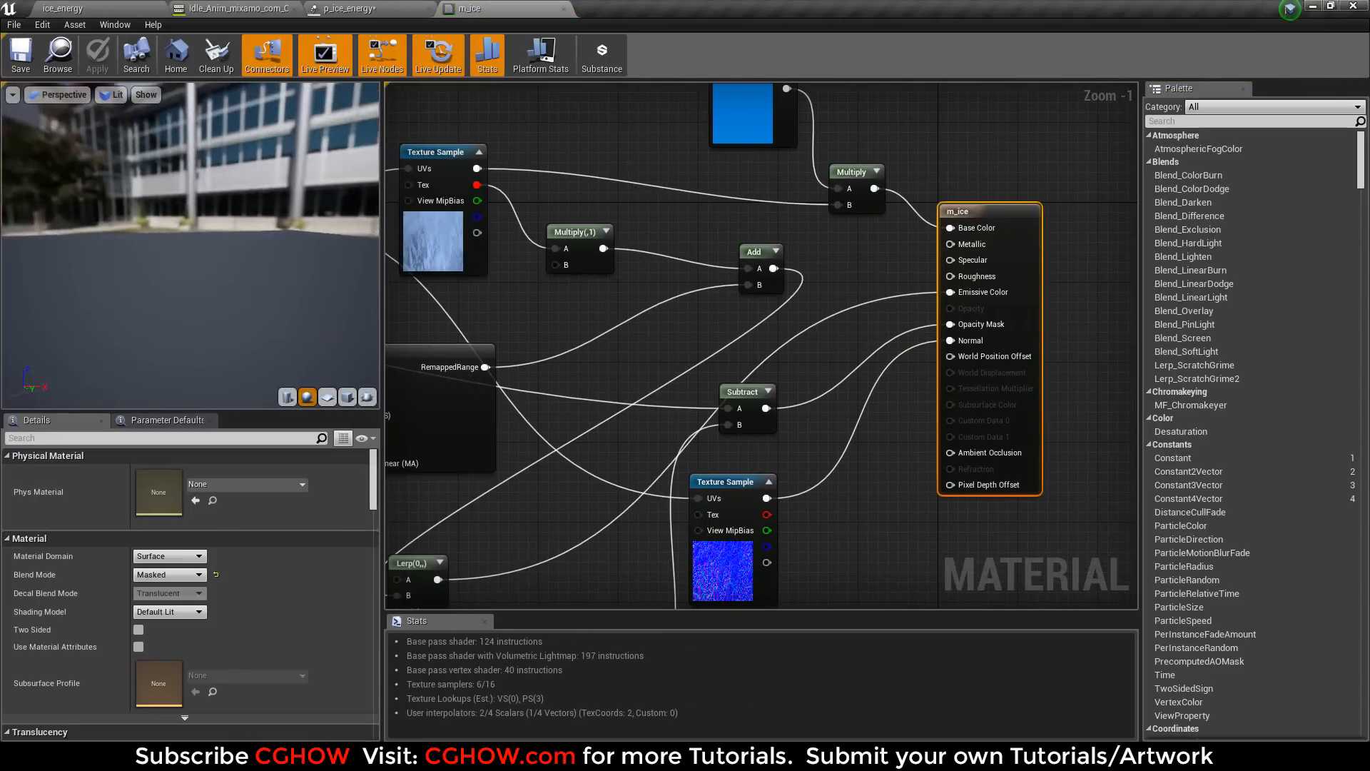
pyautogui.moveTo(619, 389); pyautogui.dragTo(873, 310, button='right')
pyautogui.scroll(-2, 790, 395)
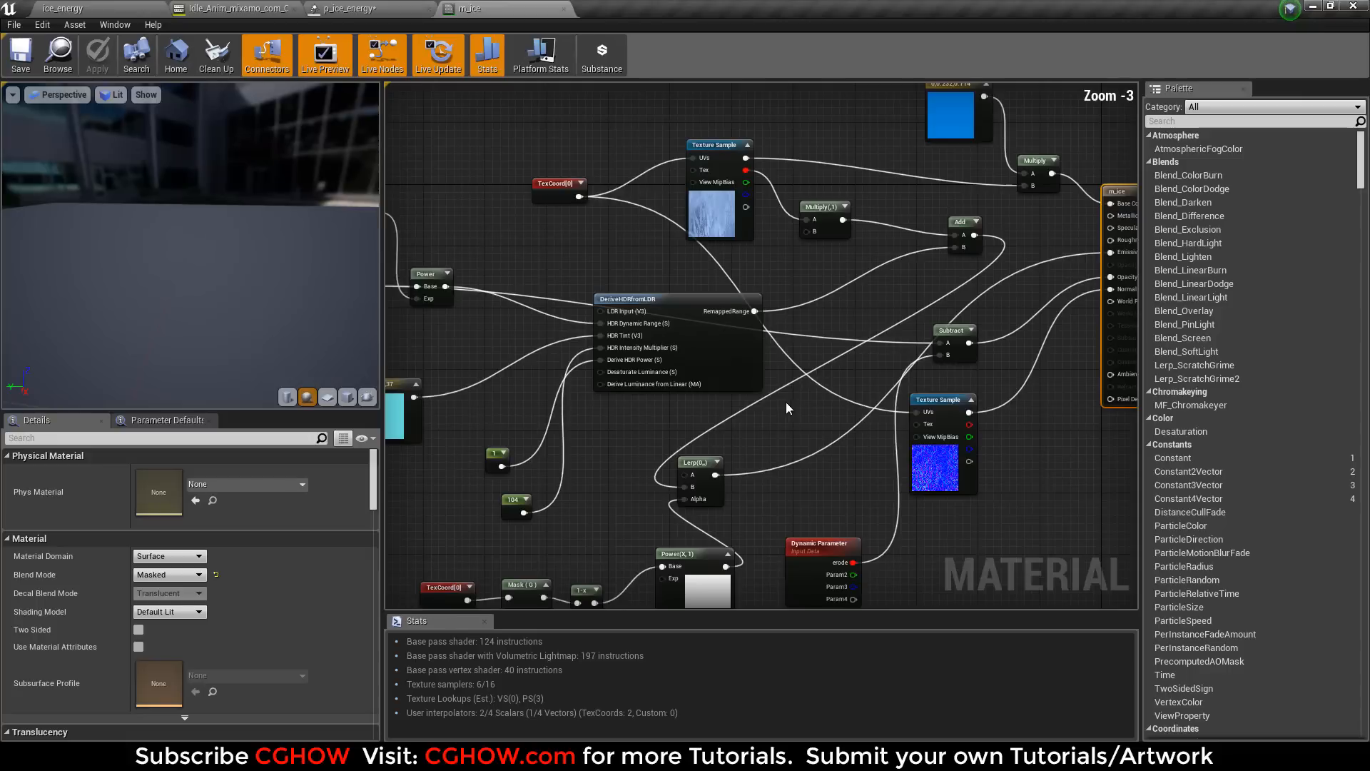
pyautogui.moveTo(768, 397); pyautogui.dragTo(658, 359, button='right')
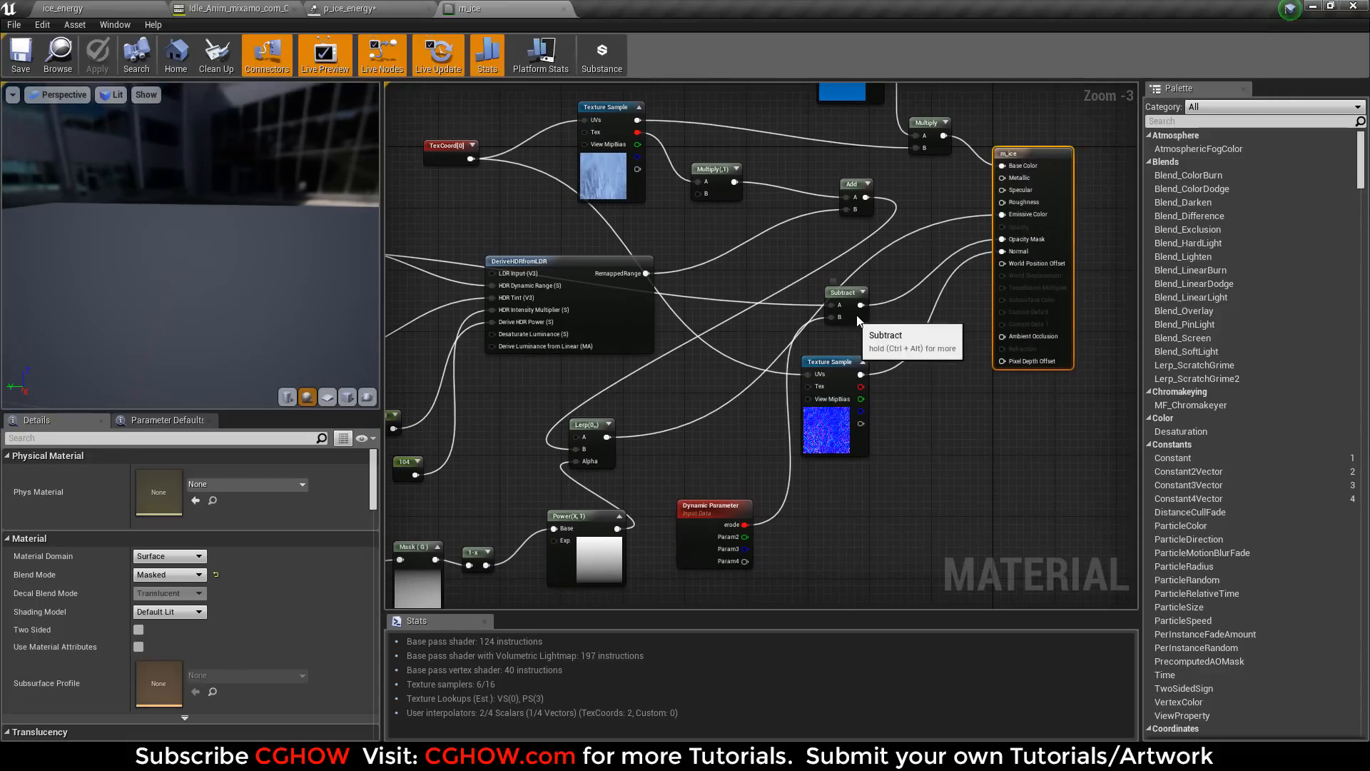